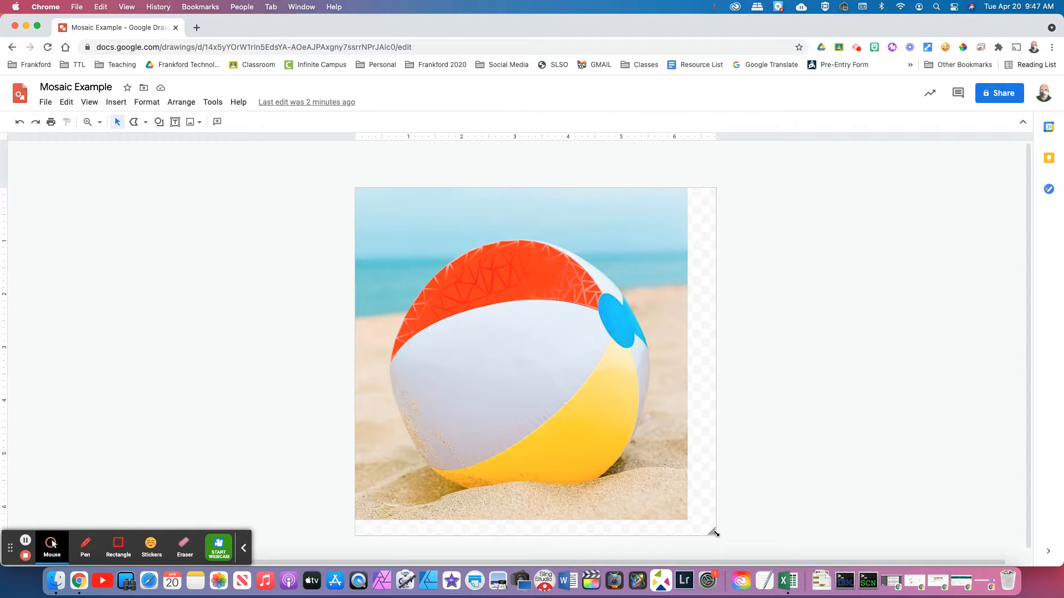
Shrink the drawing canvas so its edges match the beach-ball photo
{"action": "mouse_move", "coordinate": [711, 532]}
{"action": "left_mouse_down"}
{"action": "mouse_move", "coordinate": [626, 540]}
{"action": "mouse_move", "coordinate": [865, 543]}
{"action": "left_mouse_up"}
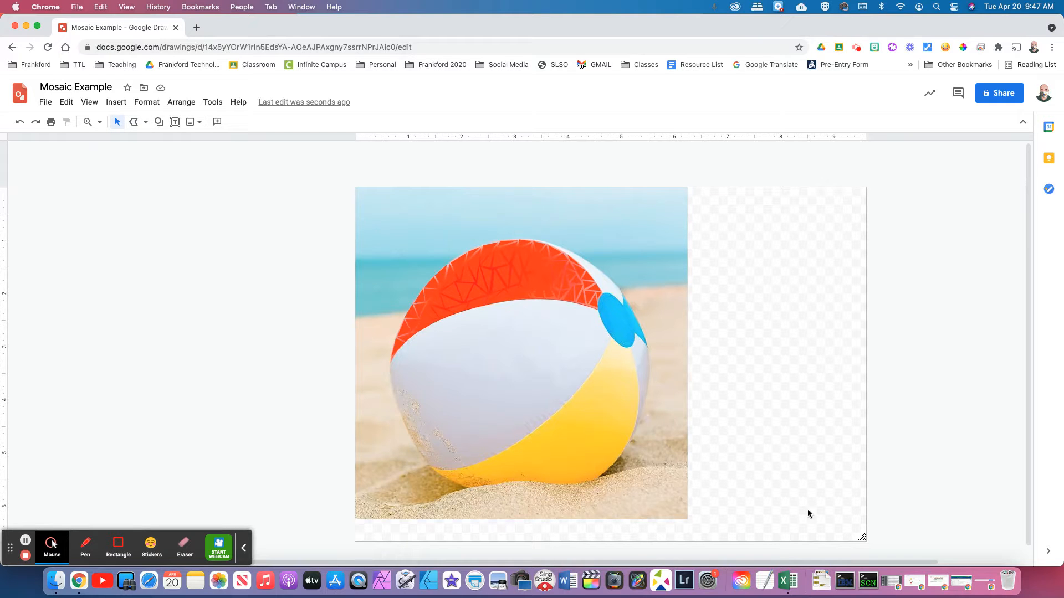
{"action": "left_click_drag", "start_coordinate": [865, 538], "coordinate": [687, 518]}
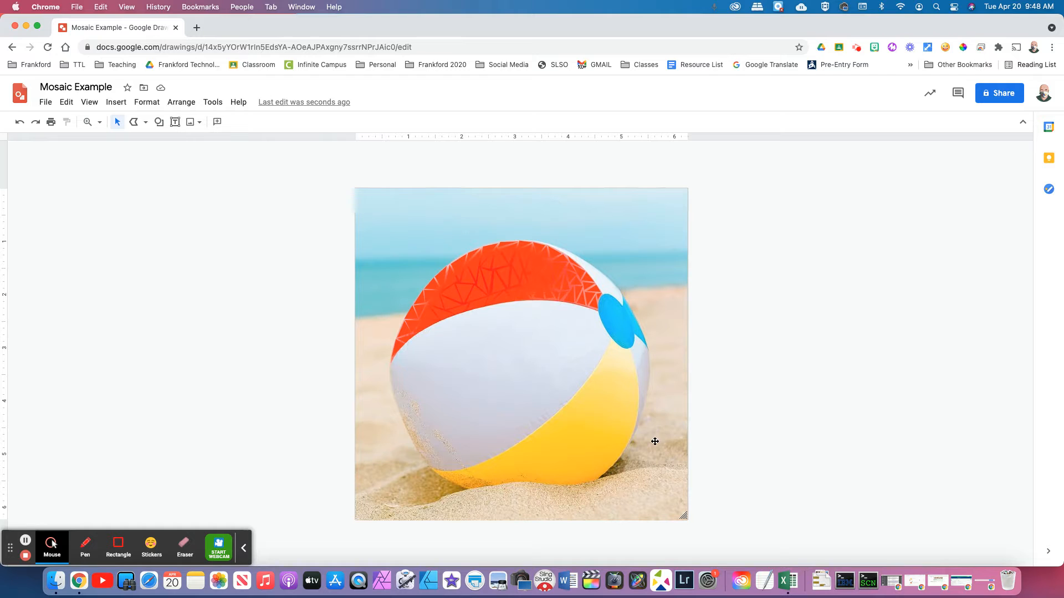
{"action": "left_click", "coordinate": [745, 457]}
Move the photo aside to check beneath it, then undo the move and deselect
{"action": "left_click", "coordinate": [557, 285]}
{"action": "left_click_drag", "start_coordinate": [626, 232], "coordinate": [884, 272]}
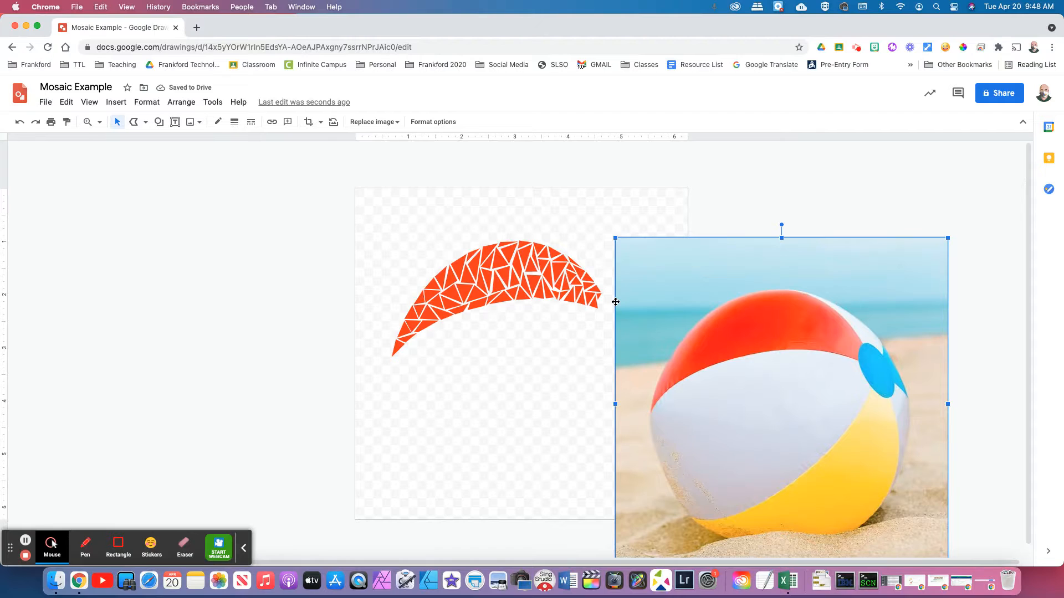
{"action": "key", "text": "super+z"}
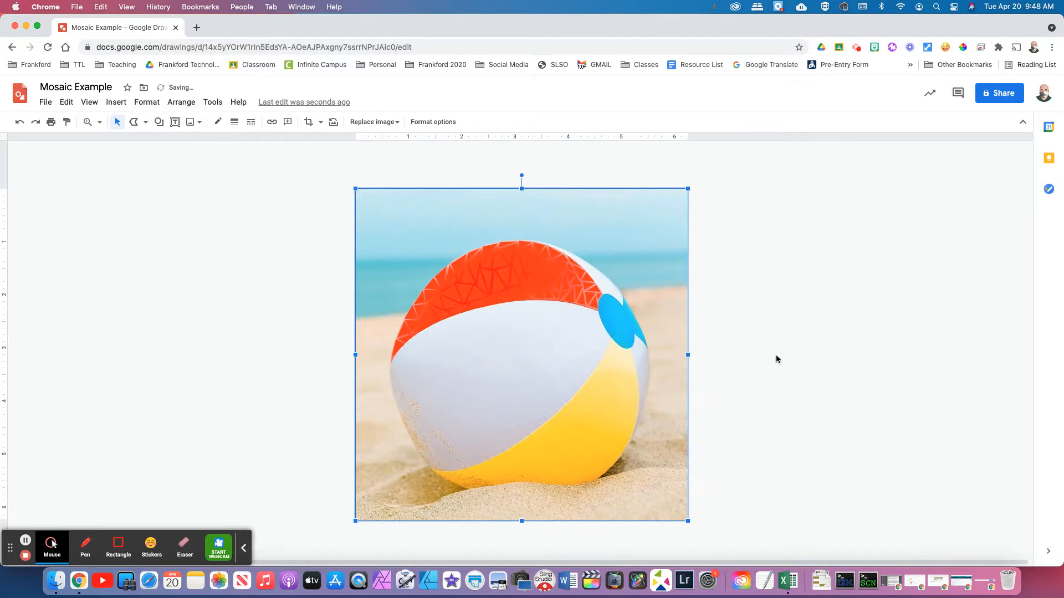
{"action": "left_click", "coordinate": [278, 294]}
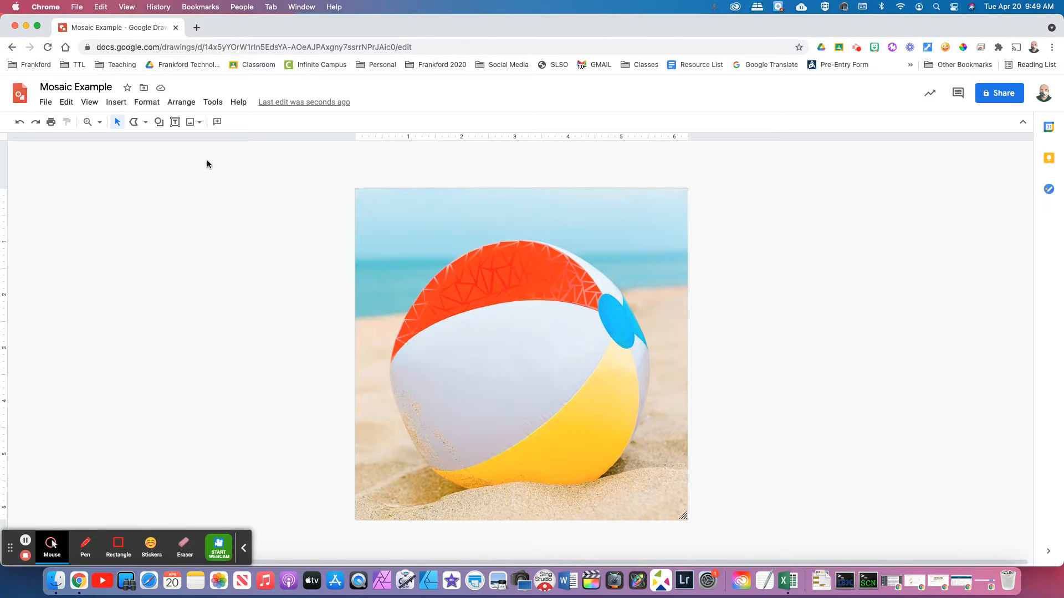
Zoom in on the beach ball and start the ColorPick Eyedropper extension
{"action": "left_click", "coordinate": [134, 123]}
{"action": "left_click", "coordinate": [99, 123]}
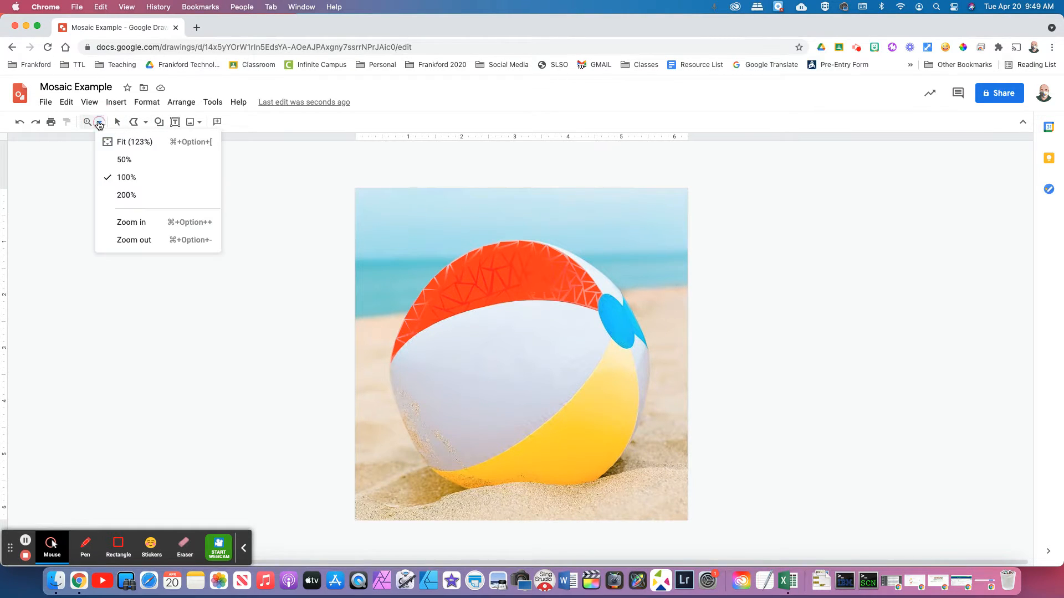
{"action": "left_click", "coordinate": [142, 221]}
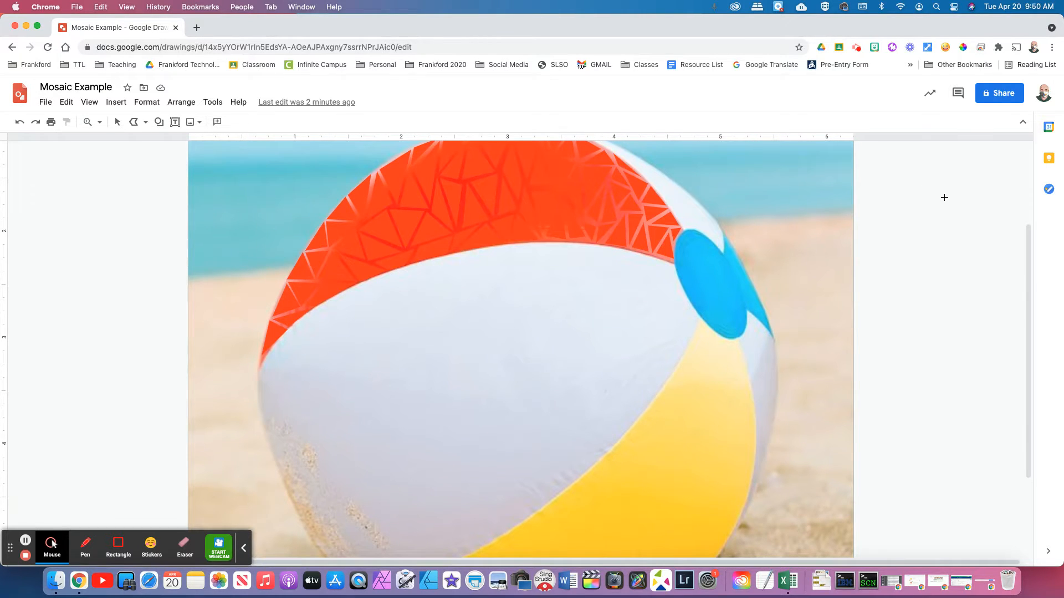
{"action": "left_click", "coordinate": [965, 49]}
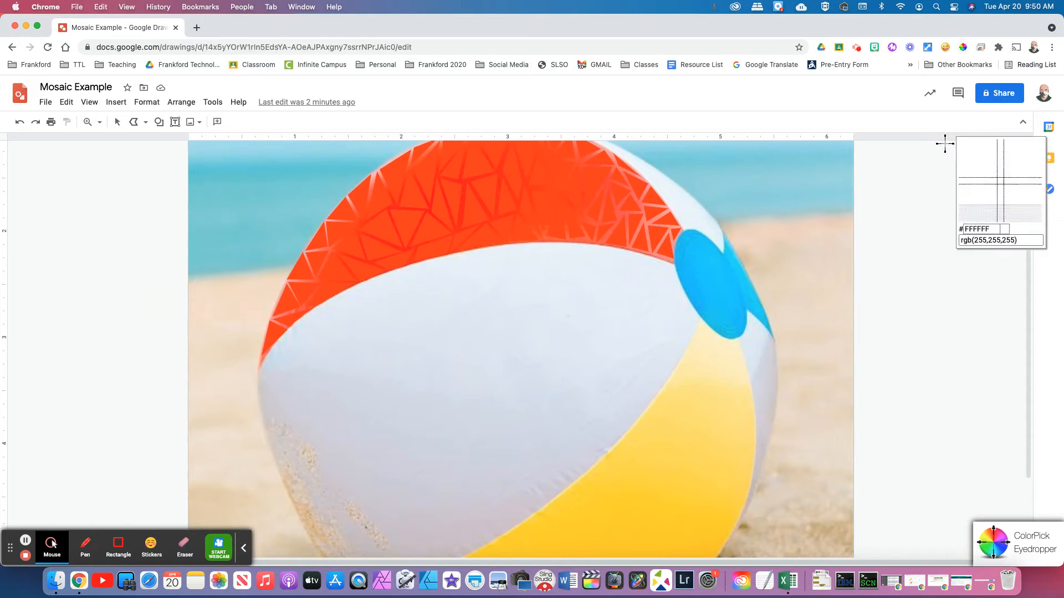
Sample the blue patch as 01C9FD with the eyedropper and close its panel
{"action": "left_click", "coordinate": [729, 277]}
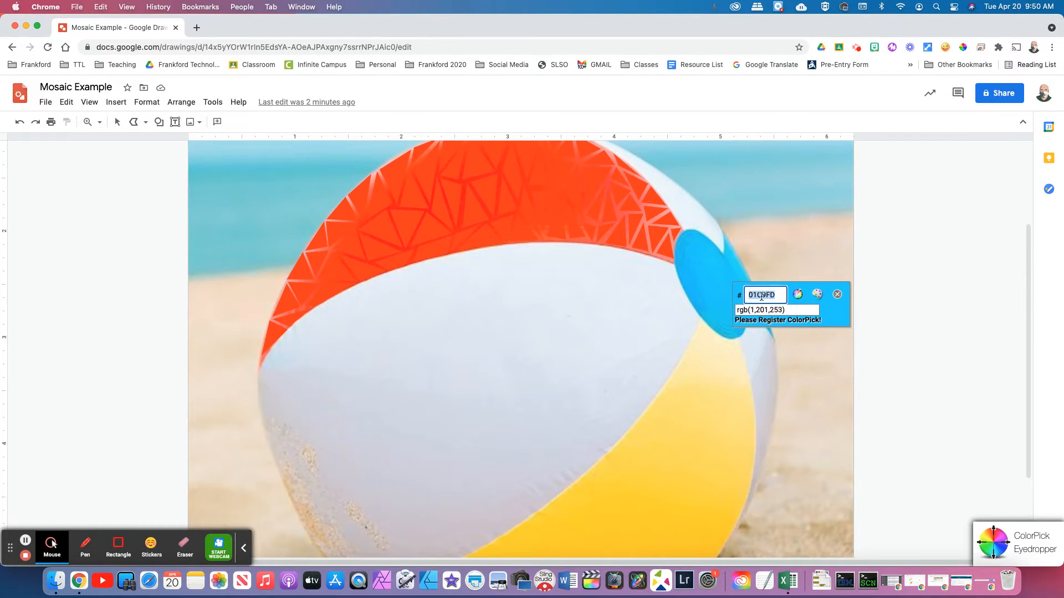
{"action": "left_click", "coordinate": [837, 295]}
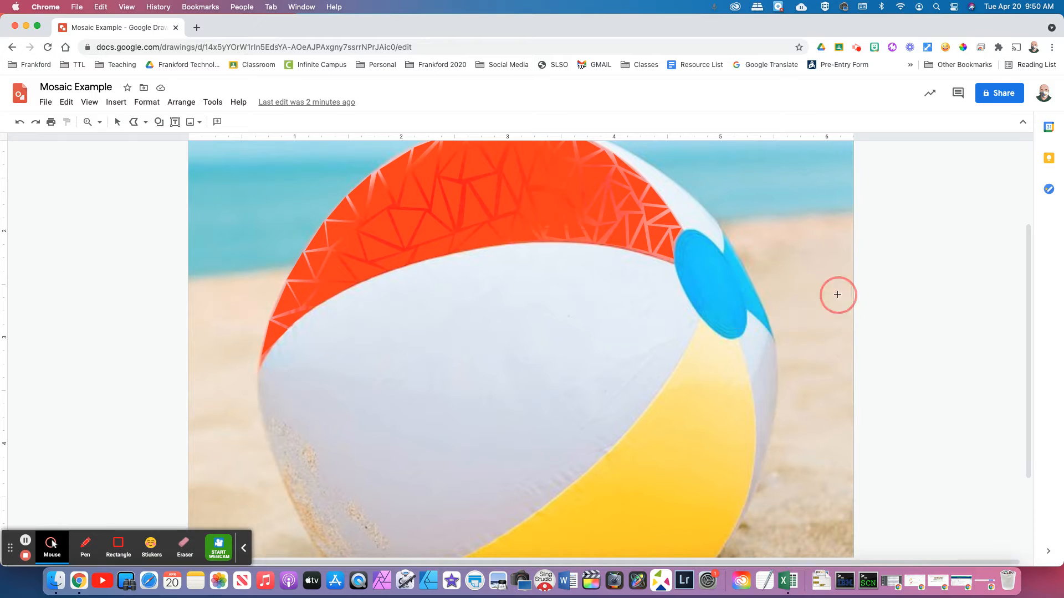
Arm the Polyline drawing tool from the Line options
{"action": "left_click", "coordinate": [160, 122]}
{"action": "left_click", "coordinate": [203, 147]}
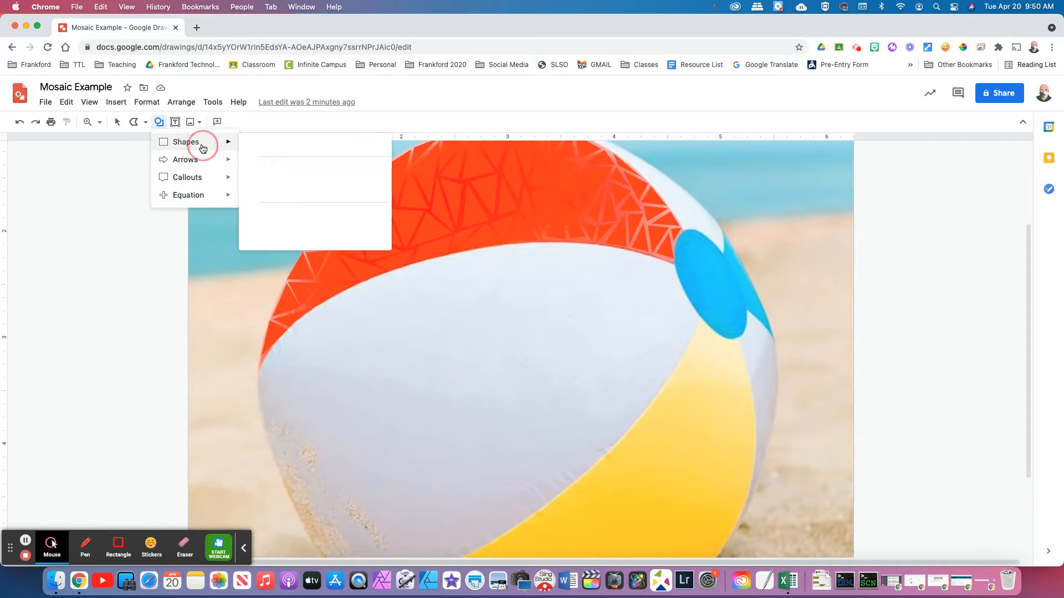
{"action": "left_click", "coordinate": [141, 127]}
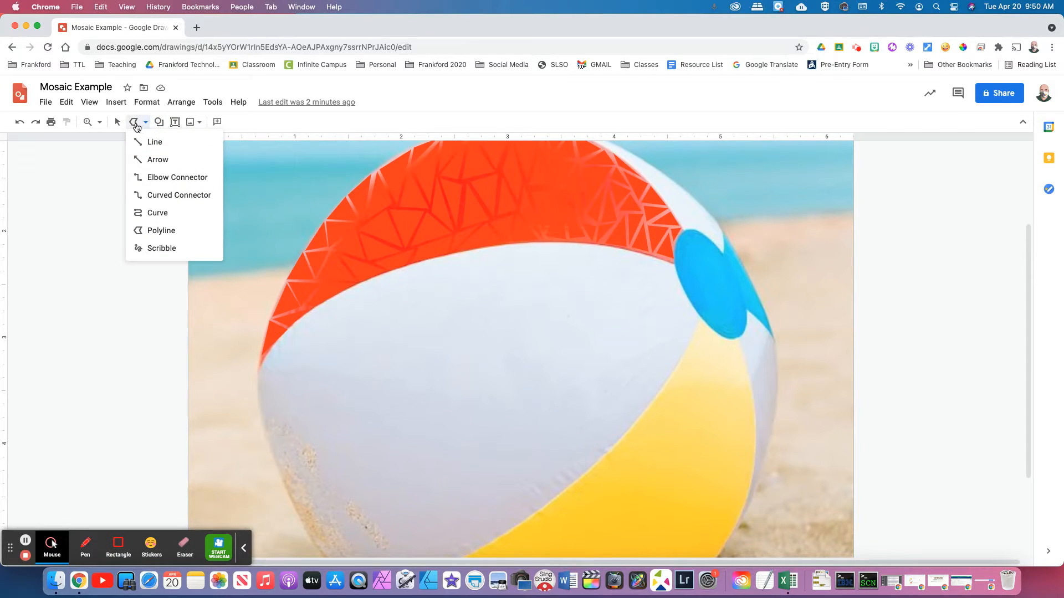
{"action": "left_click", "coordinate": [172, 231]}
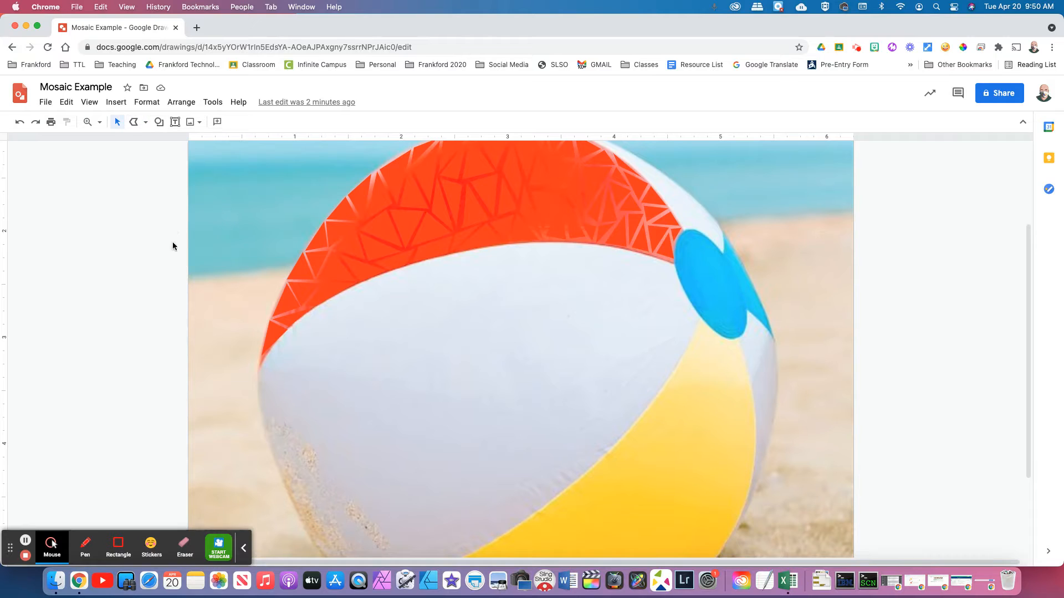
{"action": "left_click", "coordinate": [159, 122]}
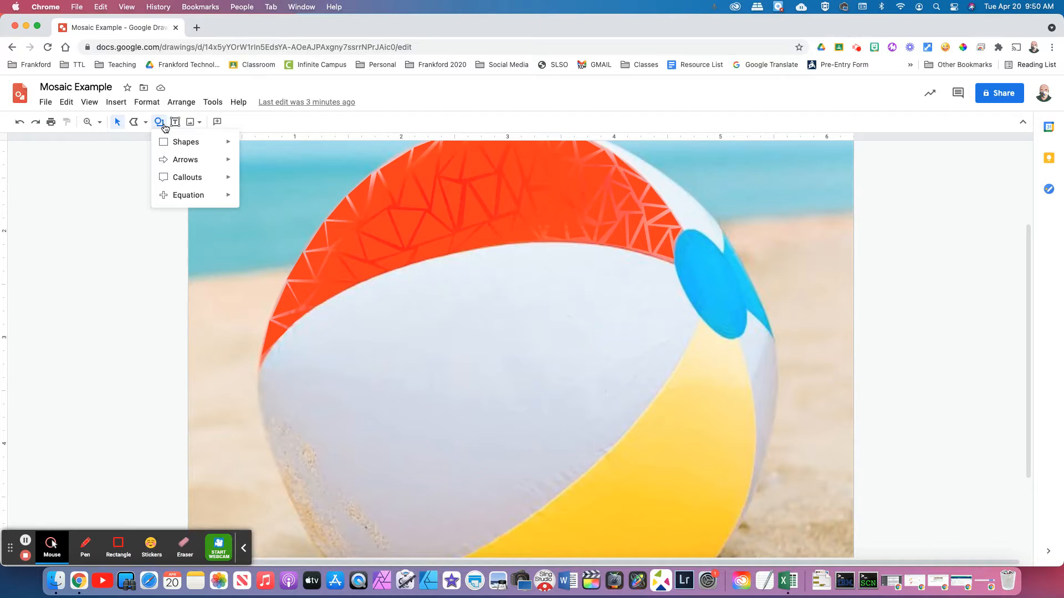
{"action": "mouse_move", "coordinate": [196, 147]}
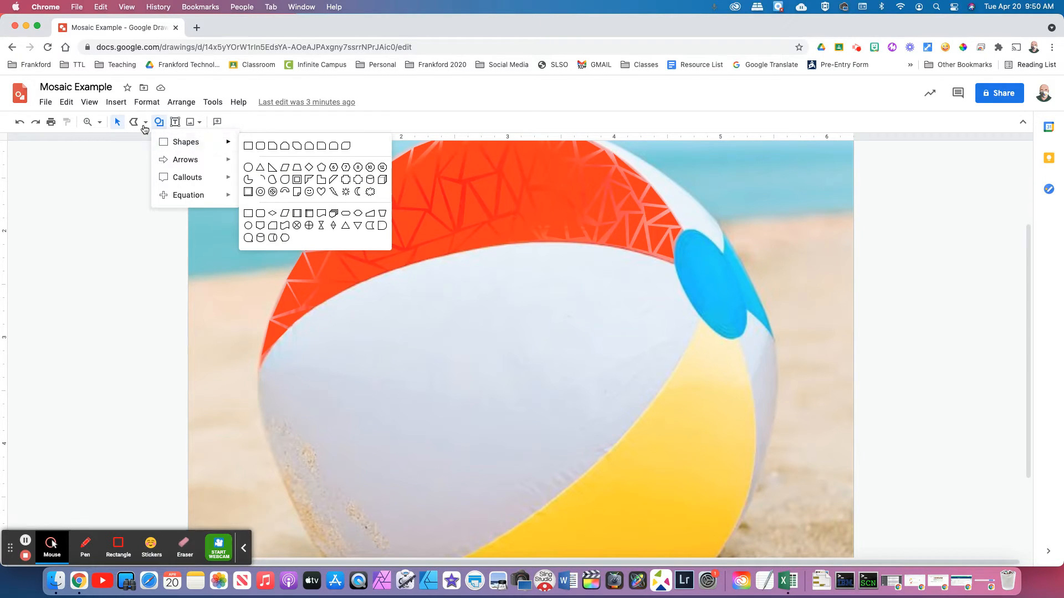
{"action": "left_click", "coordinate": [134, 123]}
{"action": "left_click", "coordinate": [137, 125]}
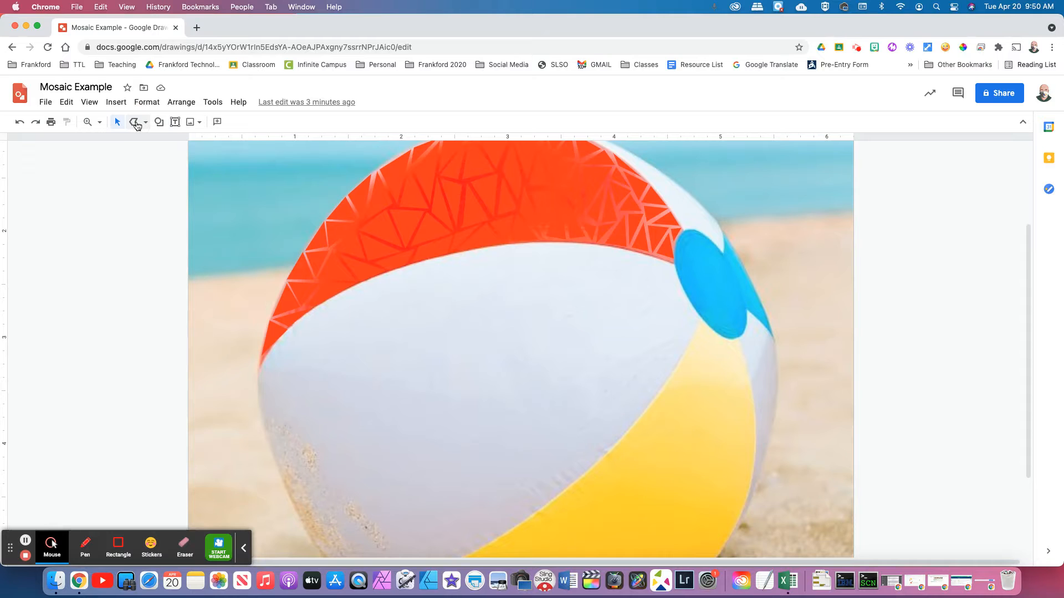
{"action": "left_click", "coordinate": [137, 125]}
Zoom in further on where the orange stripe meets the blue patch
{"action": "left_click", "coordinate": [99, 123]}
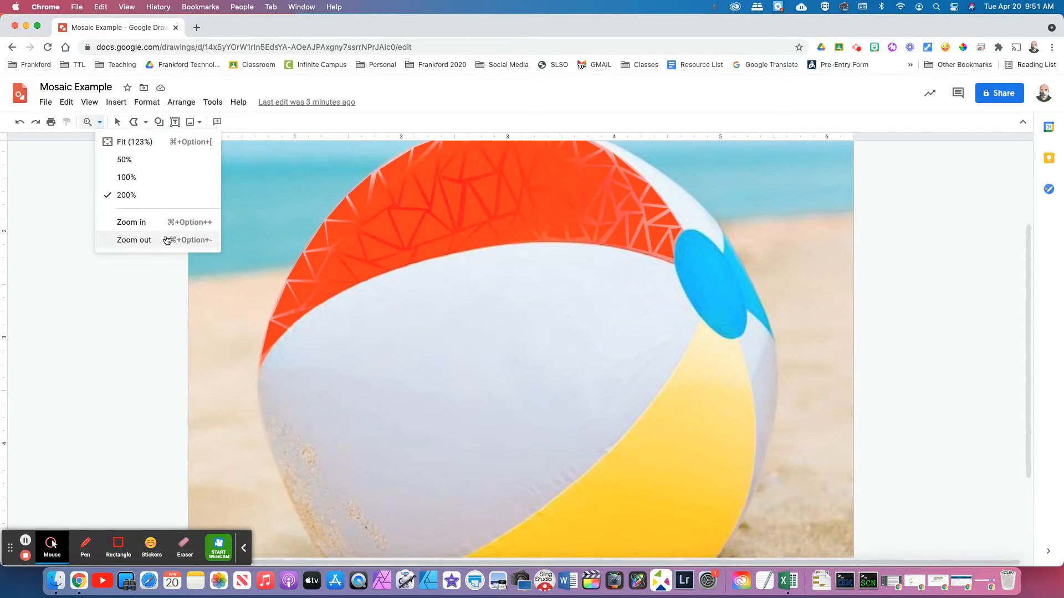
{"action": "left_click", "coordinate": [133, 223]}
{"action": "scroll", "coordinate": [488, 271], "scroll_direction": "right", "scroll_amount": 5}
{"action": "scroll", "coordinate": [526, 277], "scroll_direction": "up", "scroll_amount": 3}
Draw the first outlined triangles along the orange stripe's edge atop the blue patch
{"action": "left_click", "coordinate": [672, 305]}
{"action": "left_click", "coordinate": [686, 284]}
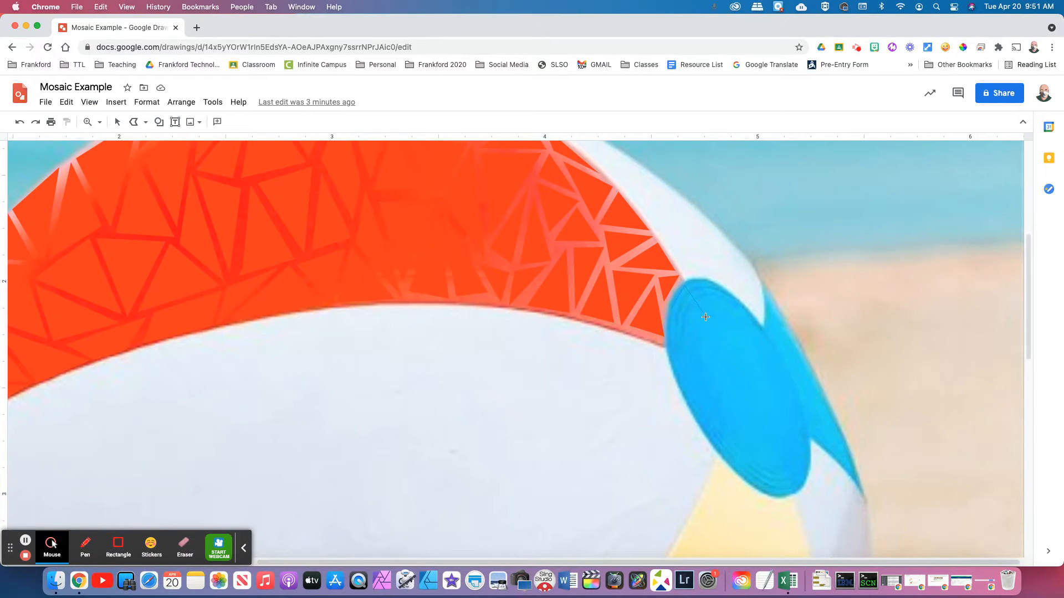
{"action": "left_click", "coordinate": [674, 307]}
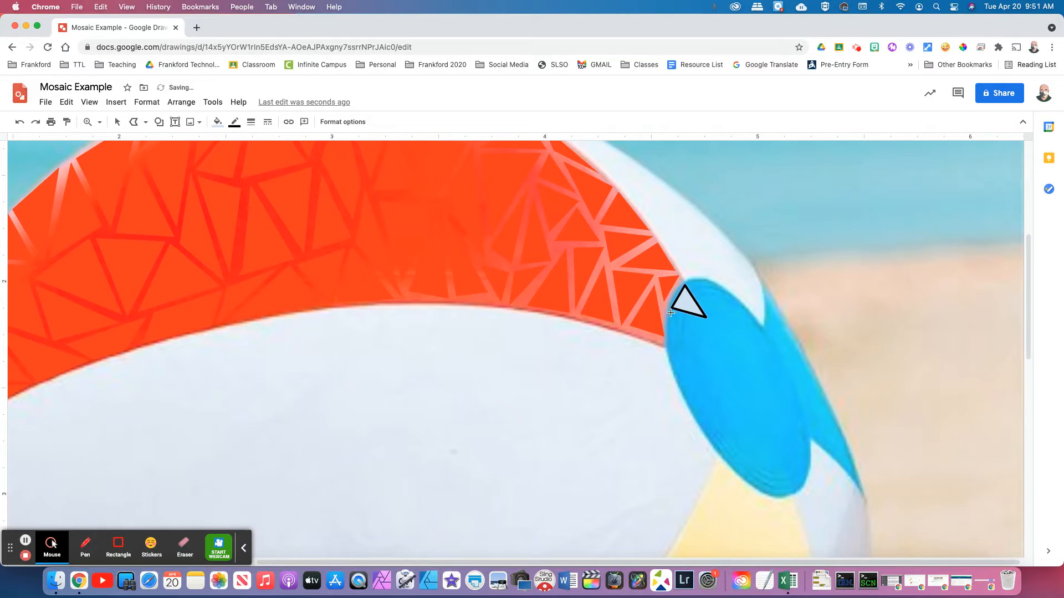
{"action": "left_click", "coordinate": [667, 342]}
{"action": "left_click", "coordinate": [704, 346]}
{"action": "left_click", "coordinate": [671, 313]}
{"action": "left_click", "coordinate": [668, 342]}
{"action": "left_click", "coordinate": [682, 318]}
{"action": "left_click", "coordinate": [726, 326]}
{"action": "left_click", "coordinate": [728, 352]}
{"action": "left_click", "coordinate": [683, 318]}
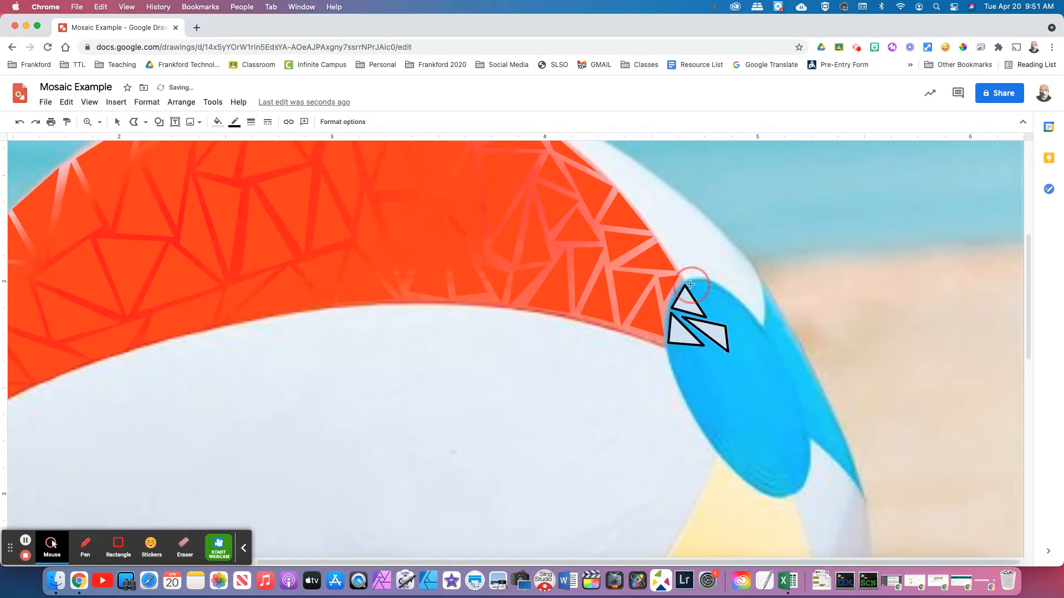
{"action": "left_click", "coordinate": [713, 285]}
{"action": "left_click", "coordinate": [707, 316]}
{"action": "left_click", "coordinate": [693, 284]}
{"action": "left_click", "coordinate": [712, 319]}
{"action": "left_click", "coordinate": [721, 291]}
Tile more outlined triangles across the middle of the blue patch
{"action": "left_click", "coordinate": [731, 327]}
{"action": "left_click", "coordinate": [758, 332]}
{"action": "left_click", "coordinate": [743, 356]}
{"action": "left_click", "coordinate": [732, 327]}
{"action": "left_click", "coordinate": [730, 353]}
{"action": "left_click", "coordinate": [760, 384]}
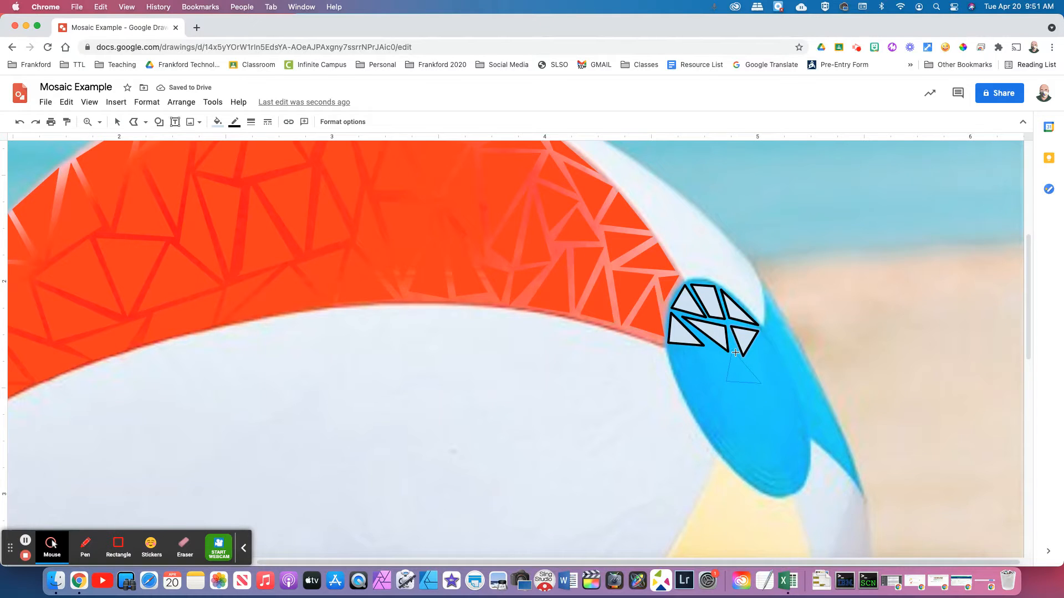
{"action": "left_click", "coordinate": [731, 353]}
{"action": "left_click", "coordinate": [705, 348]}
{"action": "left_click", "coordinate": [727, 358]}
{"action": "left_click", "coordinate": [718, 387]}
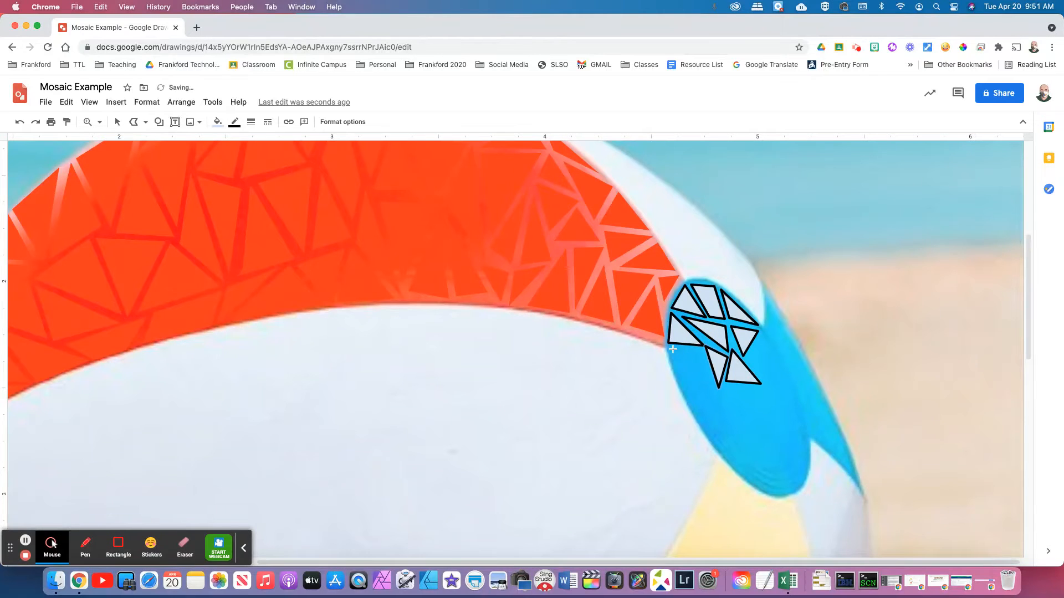
{"action": "left_click", "coordinate": [702, 349]}
{"action": "left_click", "coordinate": [684, 389]}
{"action": "left_click", "coordinate": [670, 349]}
{"action": "left_click", "coordinate": [702, 349]}
Add outlined triangles lower on the patch and toward its right side
{"action": "left_click", "coordinate": [708, 431]}
{"action": "left_click", "coordinate": [703, 360]}
{"action": "left_click", "coordinate": [687, 394]}
{"action": "left_click", "coordinate": [710, 385]}
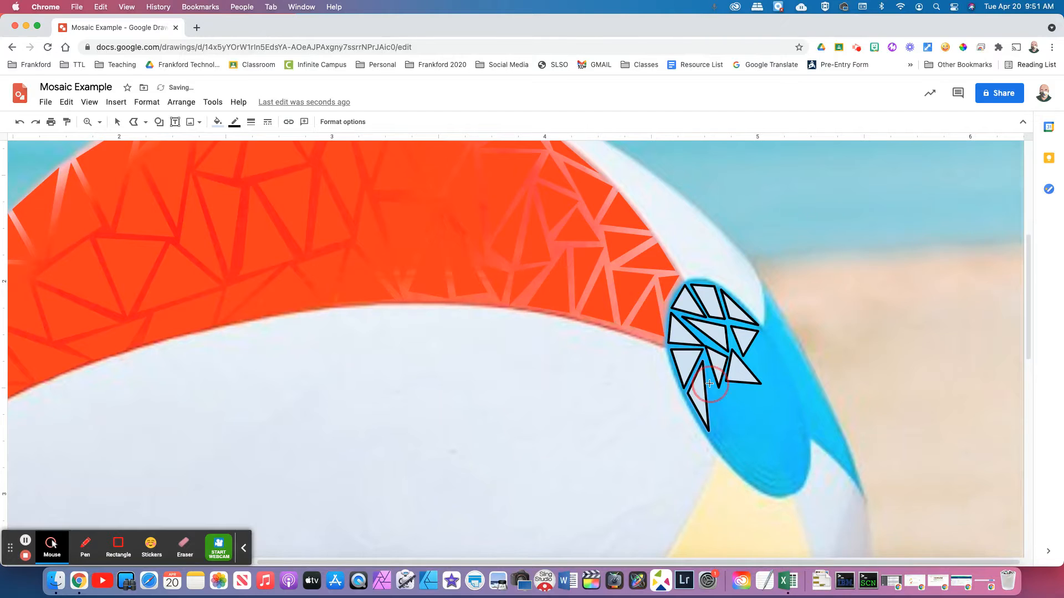
{"action": "left_click", "coordinate": [729, 410]}
{"action": "left_click", "coordinate": [715, 432]}
{"action": "left_click", "coordinate": [711, 384]}
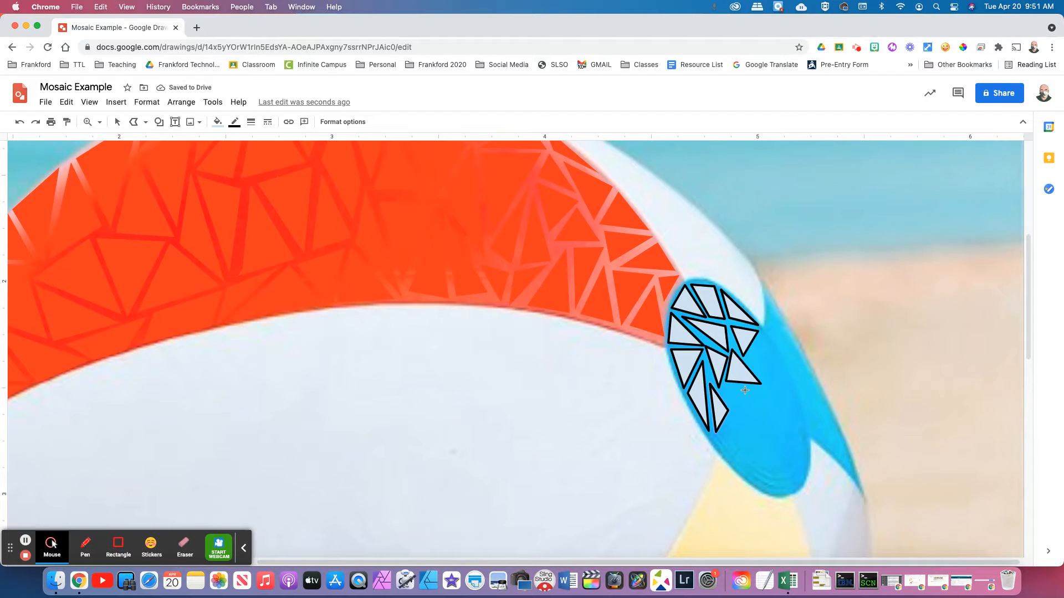
{"action": "left_click", "coordinate": [726, 388]}
{"action": "left_click", "coordinate": [754, 415]}
{"action": "left_click", "coordinate": [725, 388]}
Add outlined triangles along the lower edge of the blue patch
{"action": "left_click", "coordinate": [732, 408]}
{"action": "left_click", "coordinate": [737, 468]}
{"action": "left_click", "coordinate": [732, 409]}
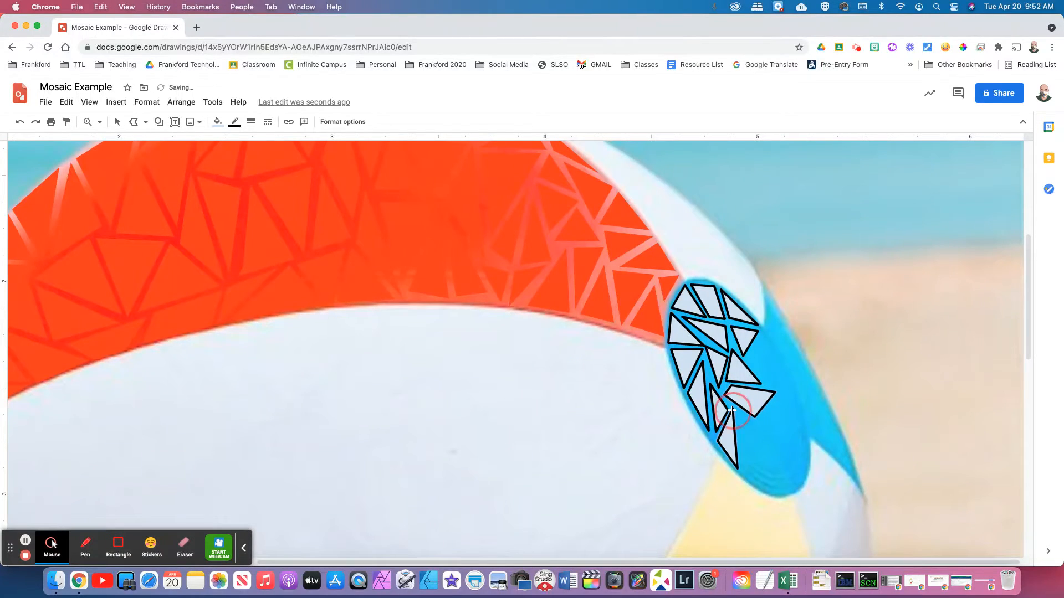
{"action": "left_click", "coordinate": [737, 414]}
{"action": "left_click", "coordinate": [769, 433]}
{"action": "left_click", "coordinate": [748, 474]}
{"action": "left_click", "coordinate": [738, 416]}
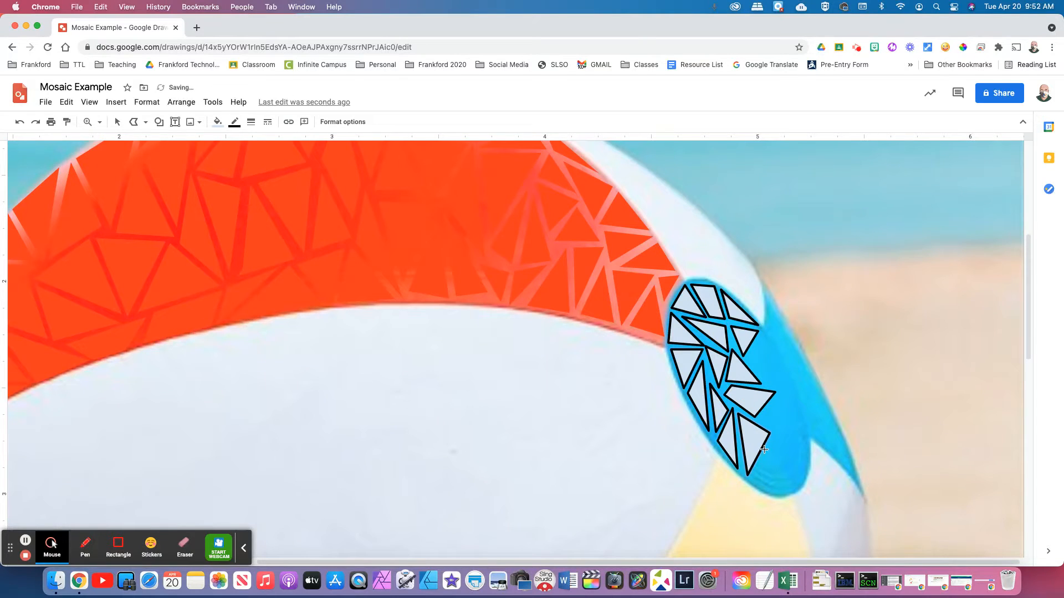
{"action": "left_click", "coordinate": [754, 472]}
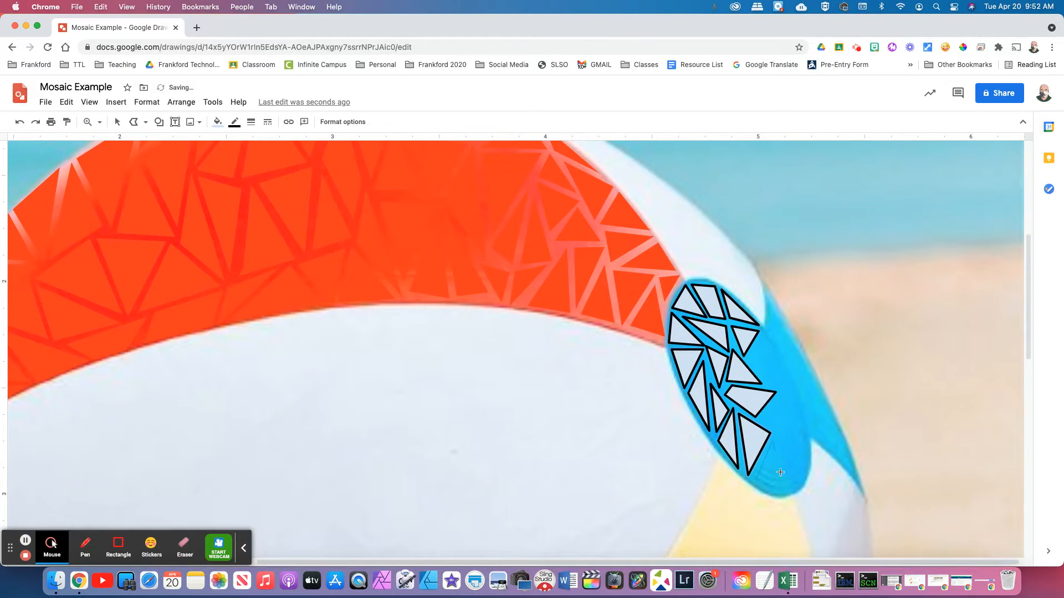
{"action": "left_click", "coordinate": [783, 490]}
{"action": "left_click", "coordinate": [756, 478]}
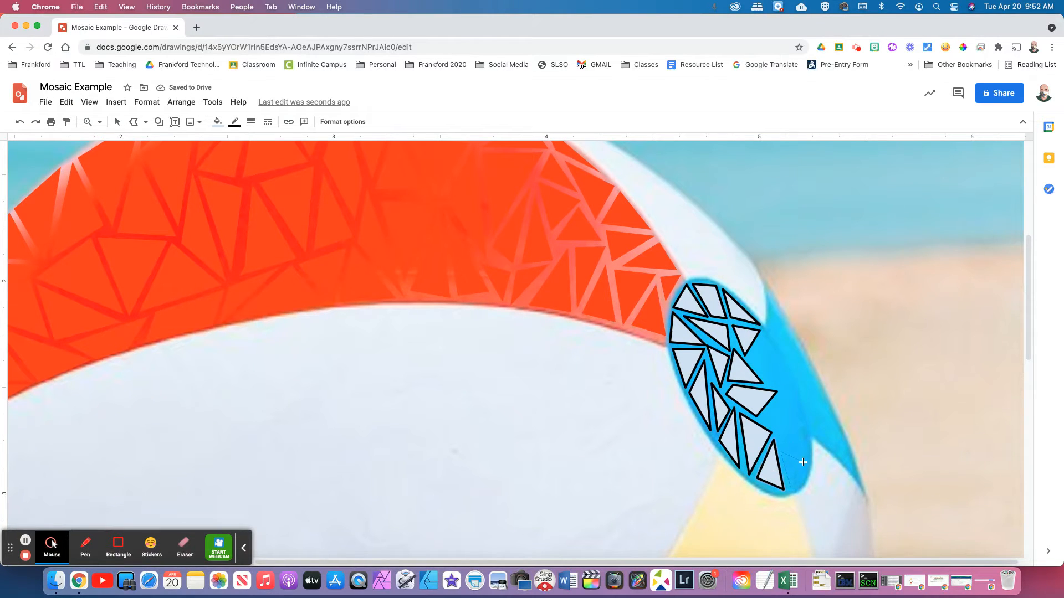
{"action": "left_click", "coordinate": [805, 466]}
{"action": "left_click", "coordinate": [787, 487]}
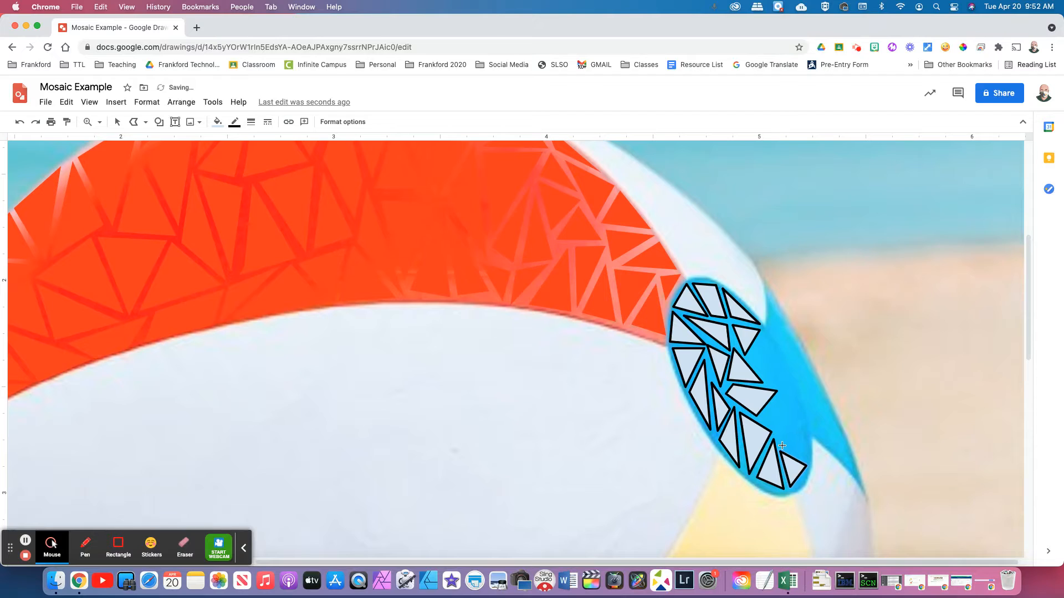
{"action": "left_click", "coordinate": [802, 421]}
{"action": "left_click", "coordinate": [806, 459]}
{"action": "left_click", "coordinate": [785, 441]}
Fill the remaining gaps in the patch's upper and right areas with small triangles
{"action": "left_click", "coordinate": [777, 424]}
{"action": "left_click", "coordinate": [785, 438]}
{"action": "left_click", "coordinate": [776, 424]}
{"action": "left_click", "coordinate": [762, 419]}
{"action": "left_click", "coordinate": [799, 399]}
{"action": "left_click", "coordinate": [778, 397]}
{"action": "left_click", "coordinate": [763, 420]}
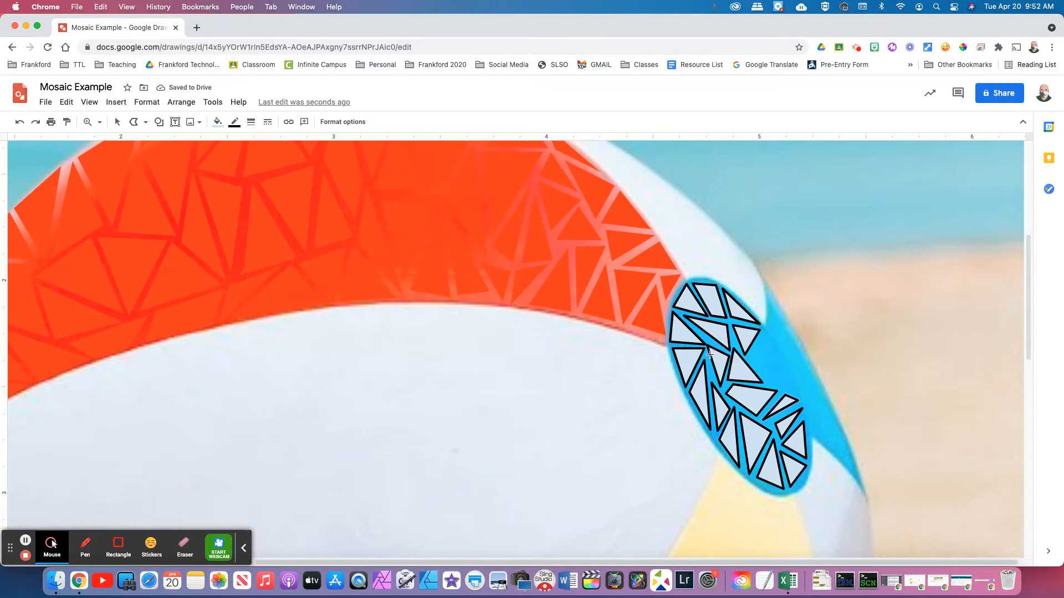
{"action": "left_click", "coordinate": [754, 360]}
{"action": "left_click", "coordinate": [763, 336]}
{"action": "left_click", "coordinate": [775, 386]}
{"action": "left_click", "coordinate": [754, 360]}
{"action": "left_click", "coordinate": [791, 378]}
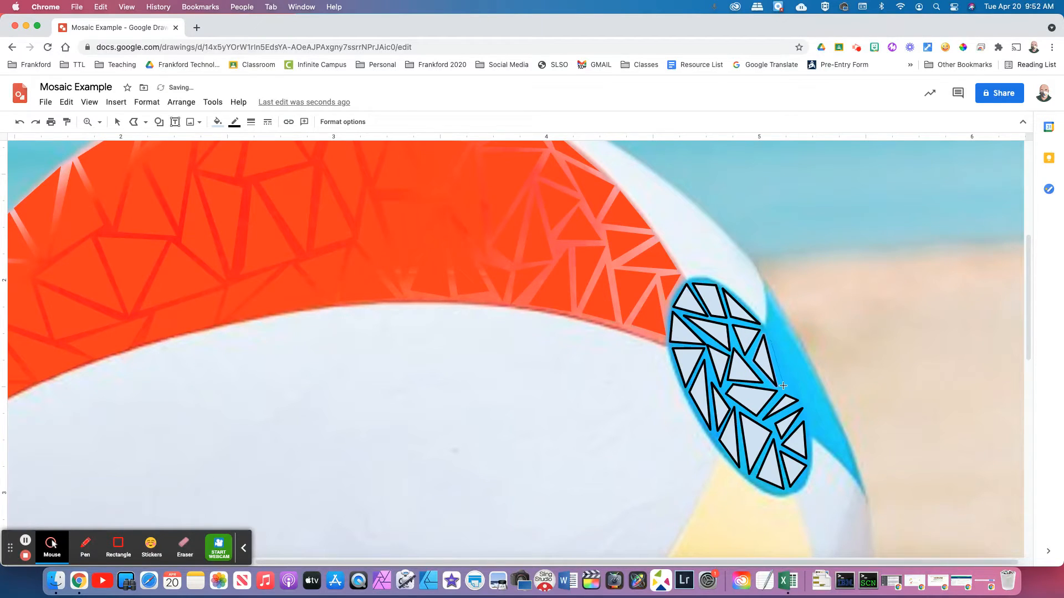
{"action": "left_click", "coordinate": [781, 388]}
{"action": "left_click", "coordinate": [771, 339]}
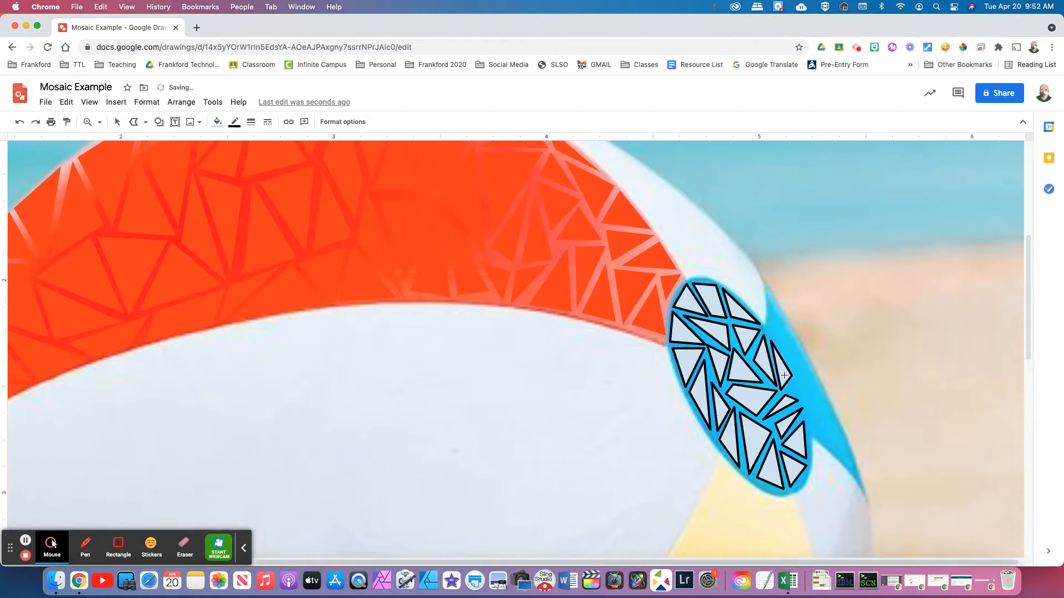
{"action": "left_click", "coordinate": [801, 399]}
{"action": "left_click", "coordinate": [787, 390]}
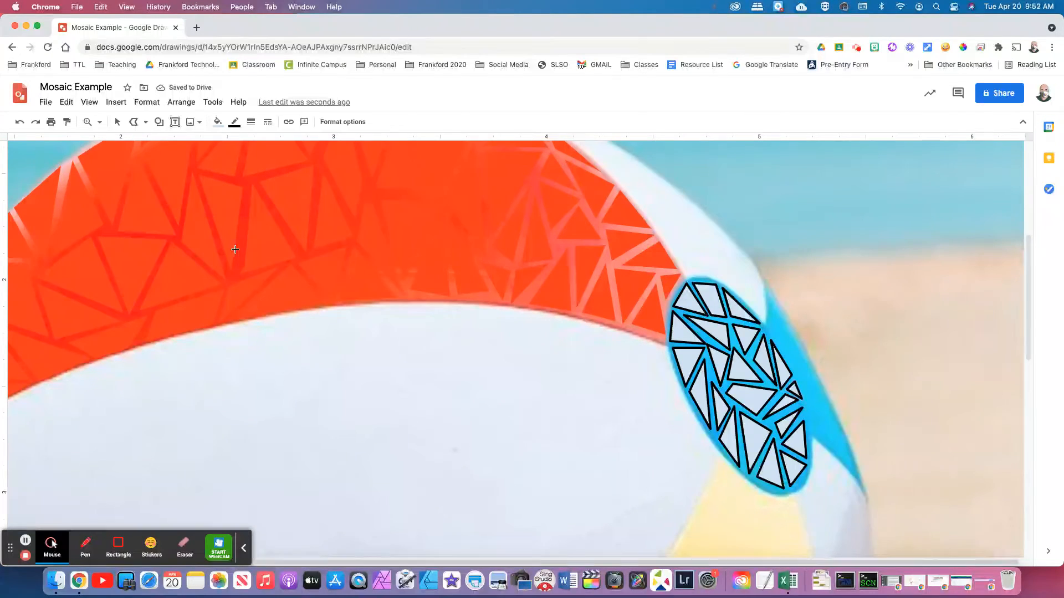
Switch to Select at 100% zoom and select the triangles over the blue patch
{"action": "left_click", "coordinate": [117, 121]}
{"action": "left_click", "coordinate": [965, 417]}
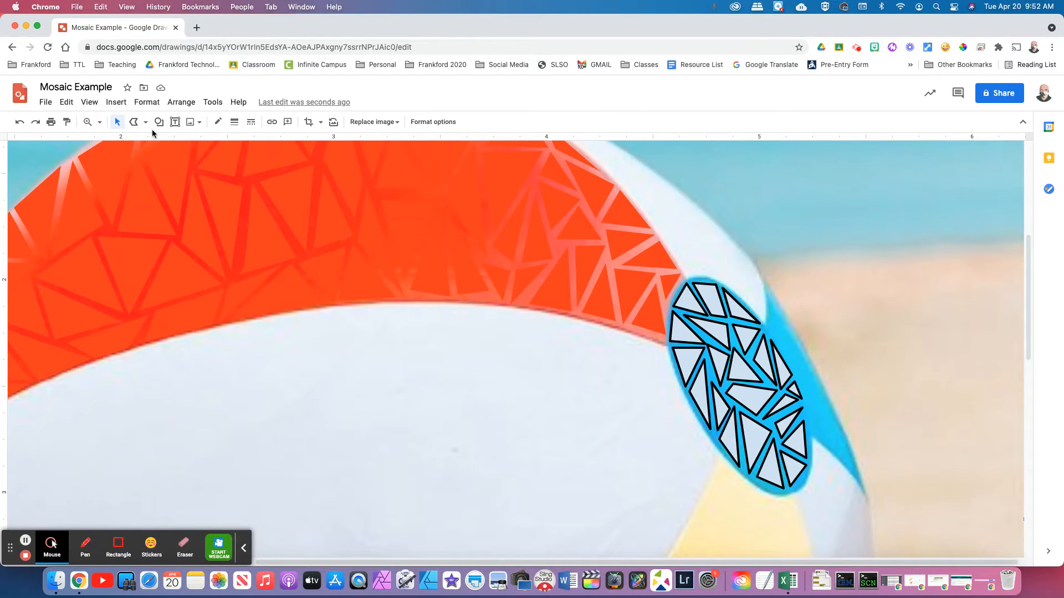
{"action": "left_click", "coordinate": [100, 122]}
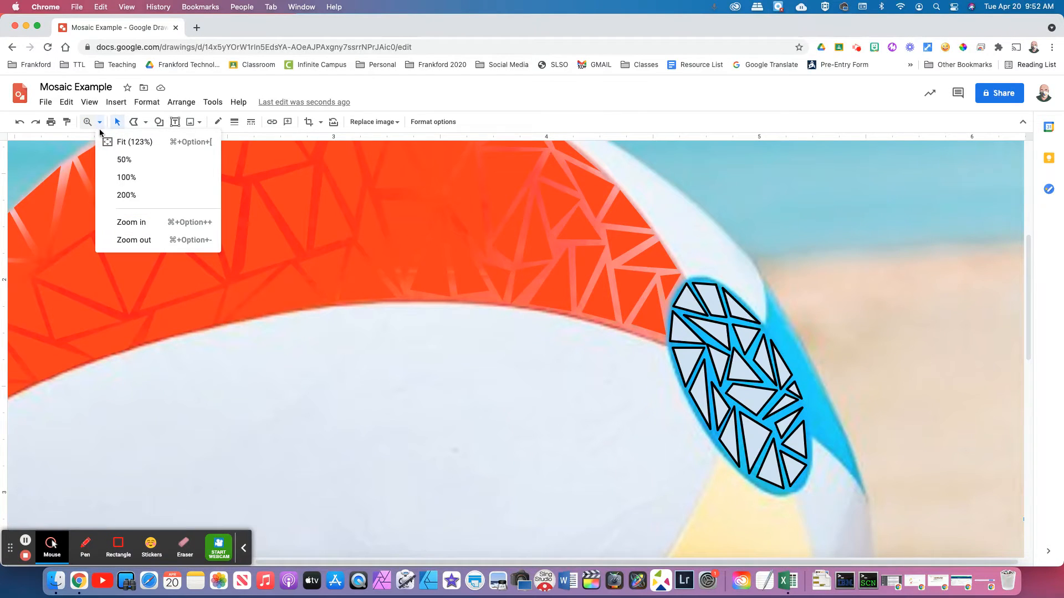
{"action": "left_click", "coordinate": [141, 177]}
{"action": "left_click", "coordinate": [758, 390]}
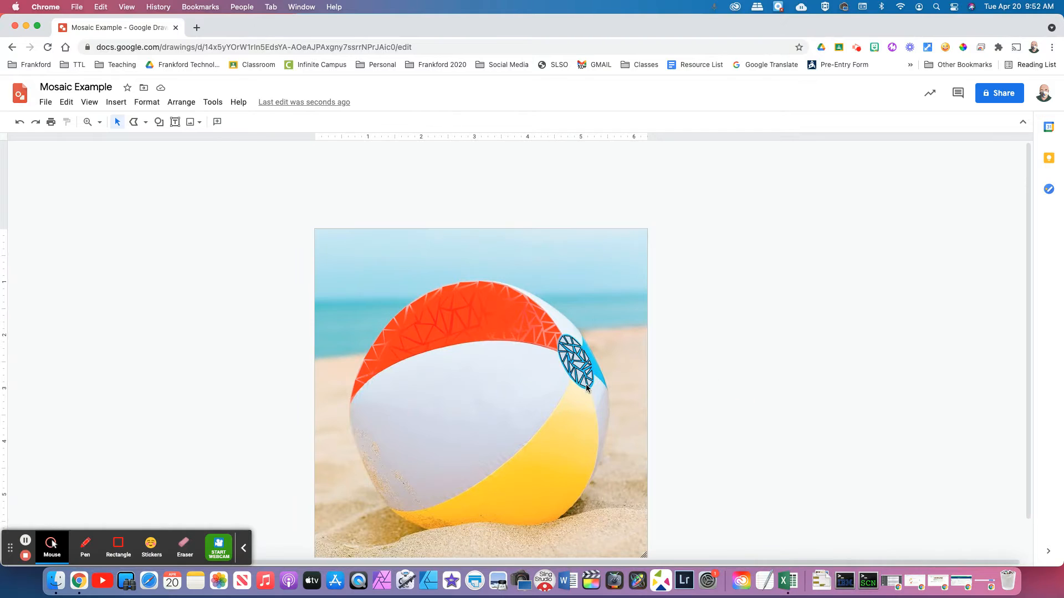
{"action": "left_click_drag", "start_coordinate": [704, 418], "coordinate": [563, 328]}
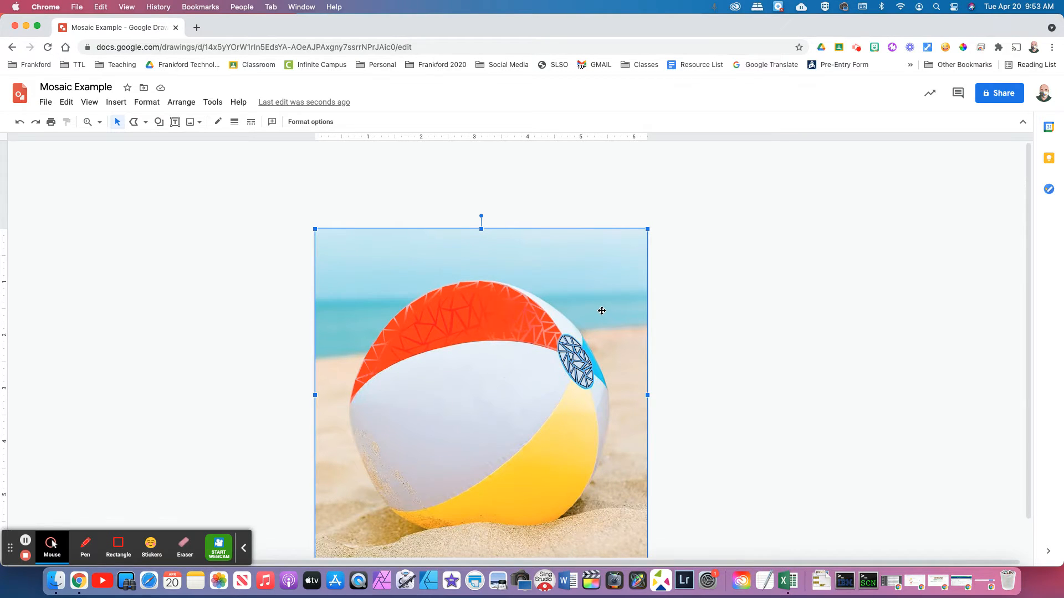
{"action": "key", "text": "Tab"}
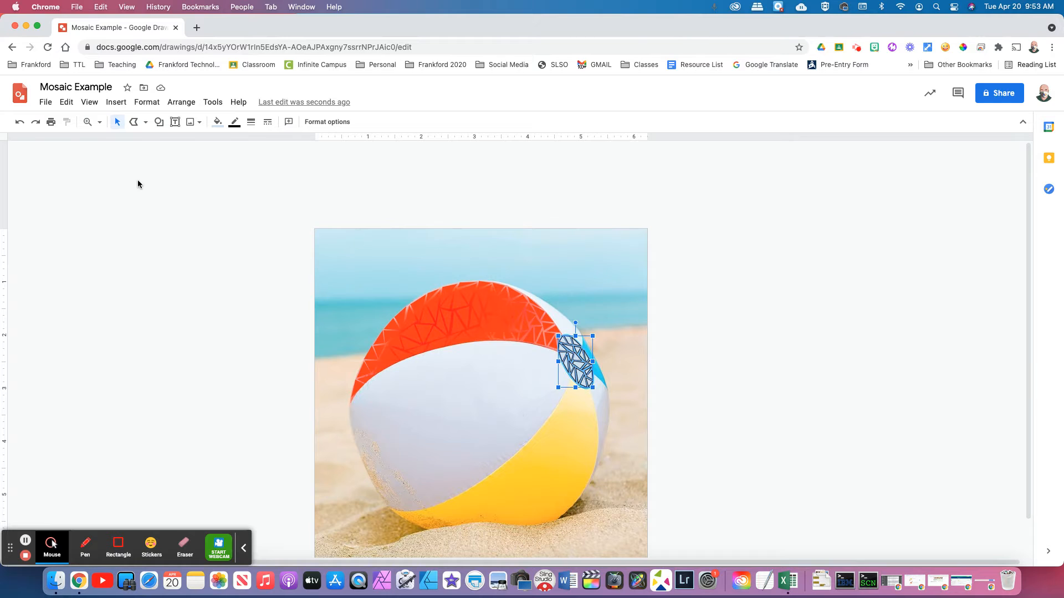
Fit the drawing to the window, then zoom out to see the whole photo
{"action": "left_click", "coordinate": [98, 124]}
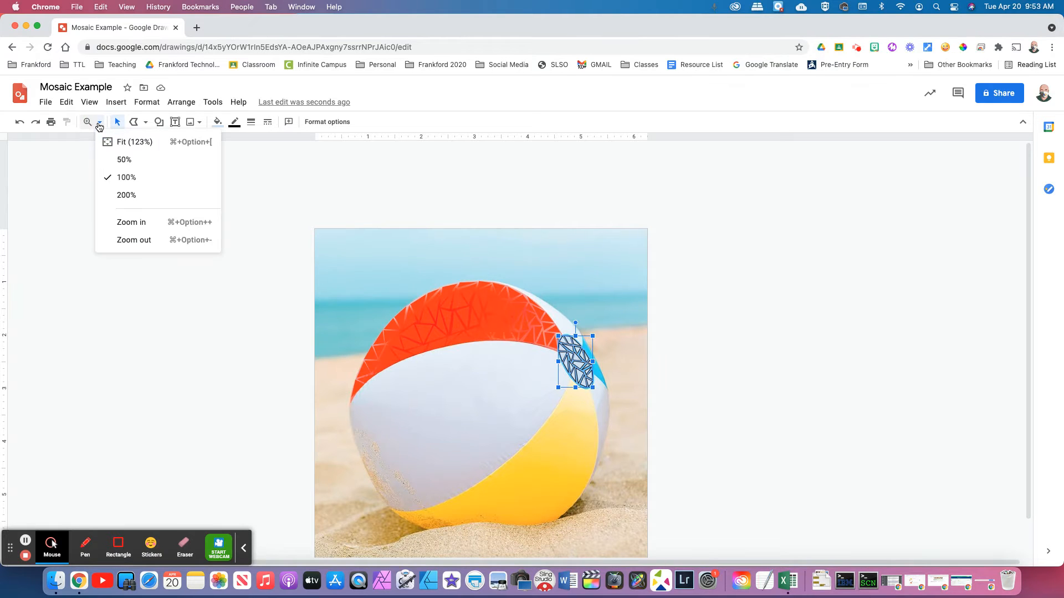
{"action": "left_click", "coordinate": [149, 143]}
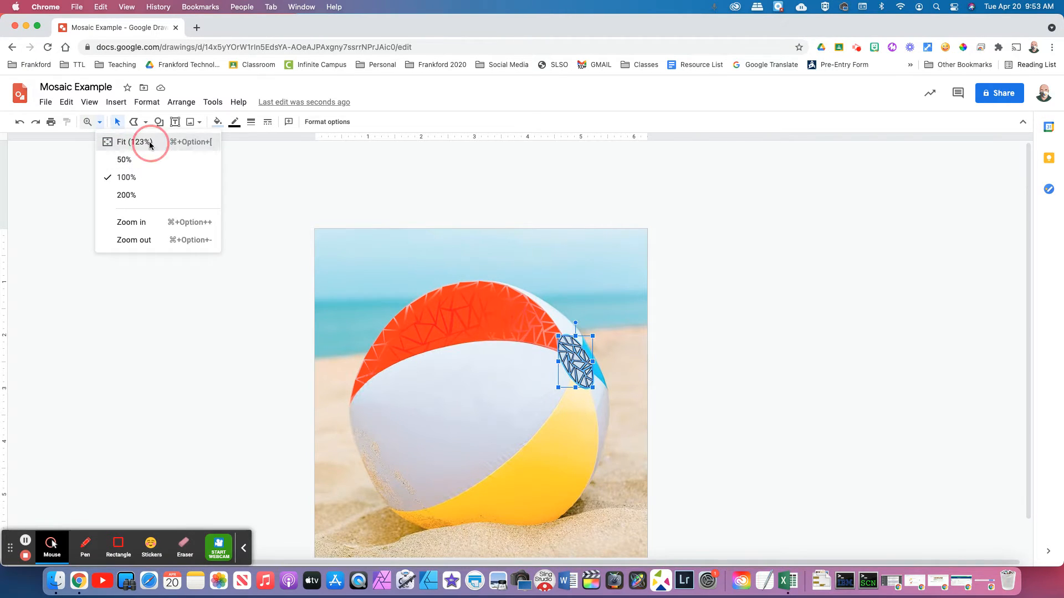
{"action": "left_click", "coordinate": [102, 124]}
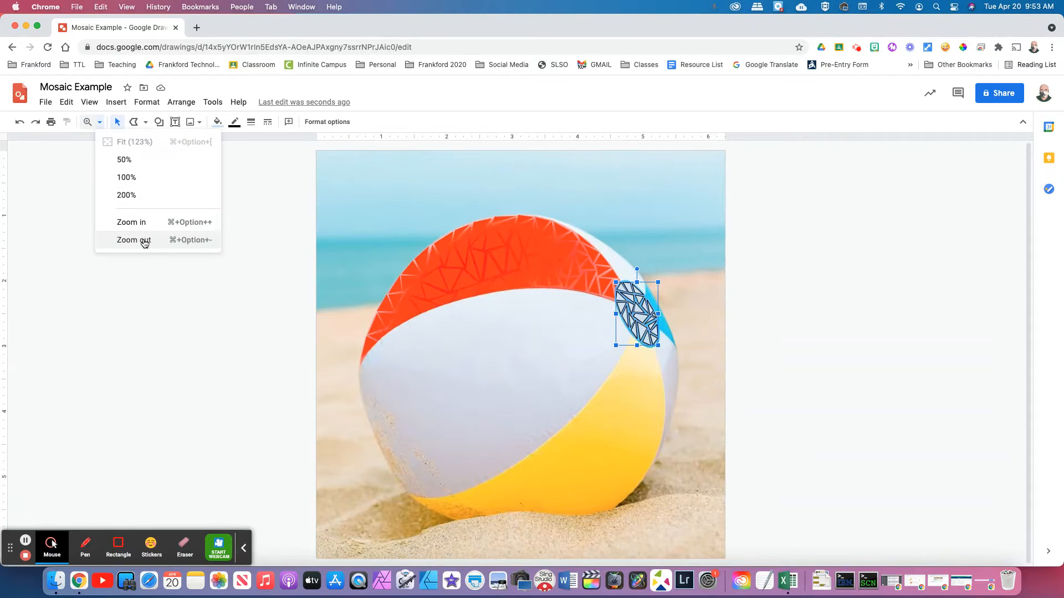
{"action": "left_click", "coordinate": [160, 241]}
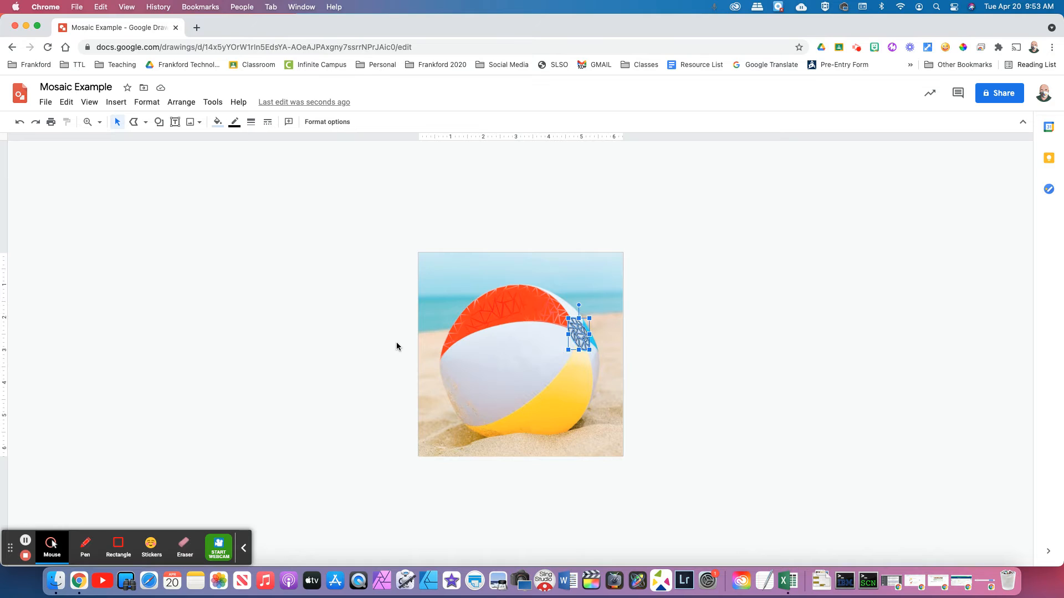
{"action": "left_click", "coordinate": [356, 351]}
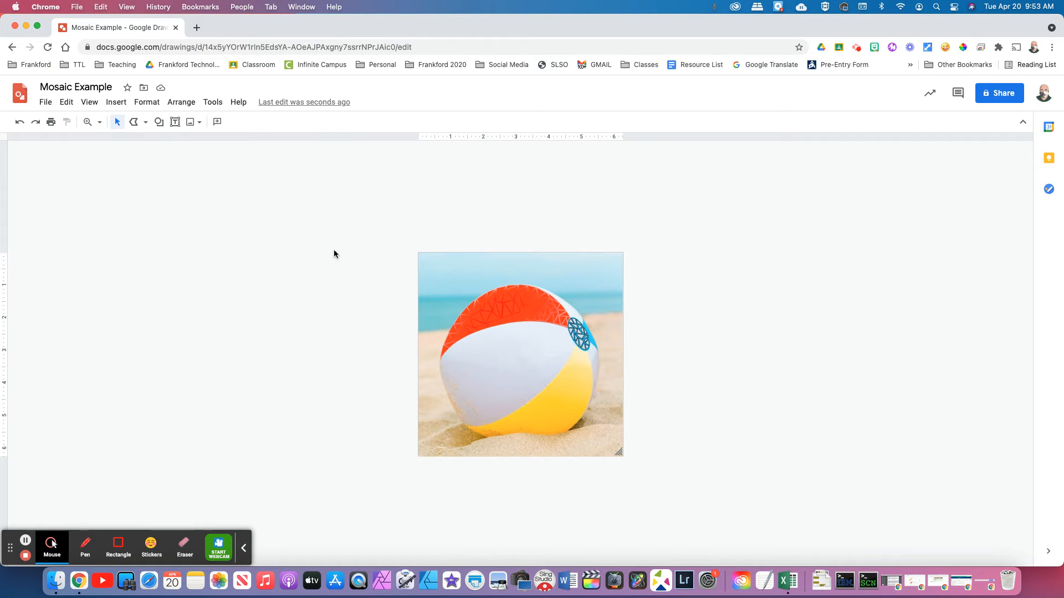
{"action": "left_click", "coordinate": [98, 128]}
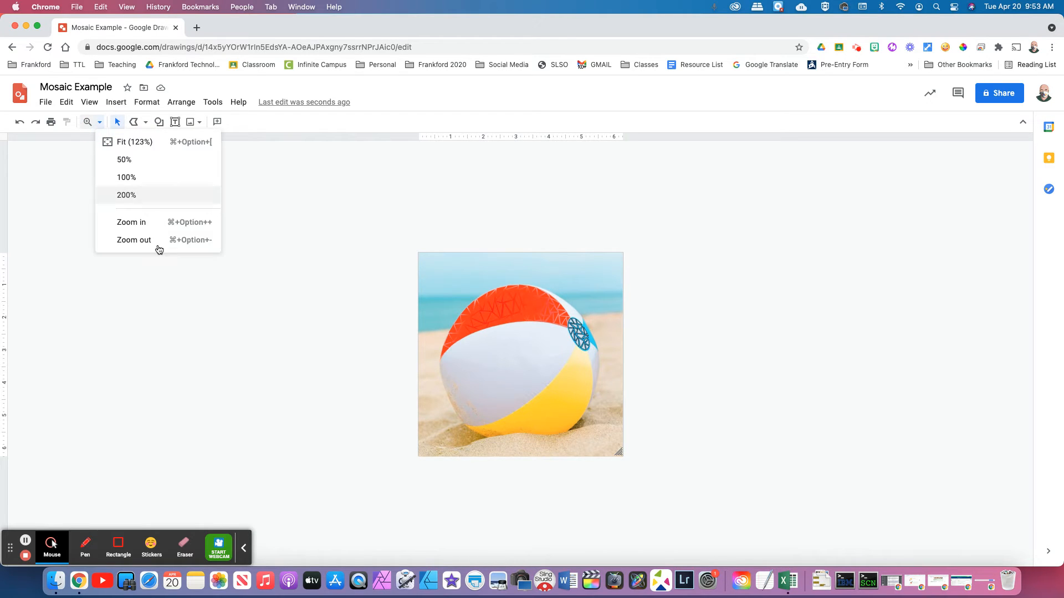
{"action": "left_click", "coordinate": [159, 243]}
Zoom to 200% and beyond, centred on the blue patch
{"action": "left_click", "coordinate": [99, 123]}
{"action": "left_click", "coordinate": [133, 194]}
{"action": "left_click", "coordinate": [100, 126]}
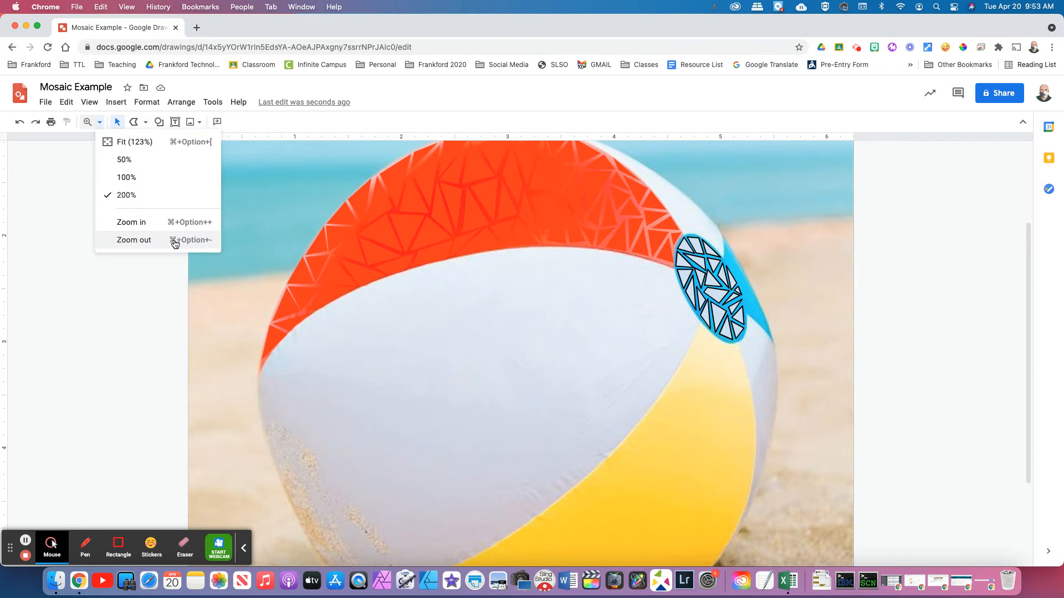
{"action": "left_click", "coordinate": [175, 223]}
{"action": "scroll", "coordinate": [458, 282], "scroll_direction": "right", "scroll_amount": 3}
{"action": "scroll", "coordinate": [435, 279], "scroll_direction": "up", "scroll_amount": 3}
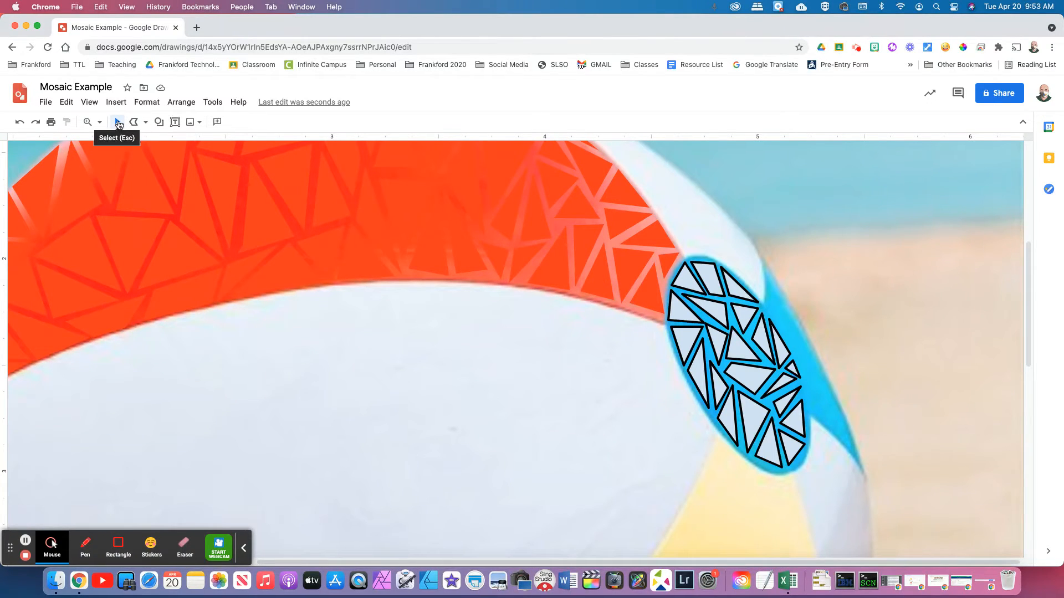
Select the top and upper-right triangles of the blue-patch mosaic together
{"action": "left_click", "coordinate": [714, 309]}
{"action": "left_click", "coordinate": [686, 277]}
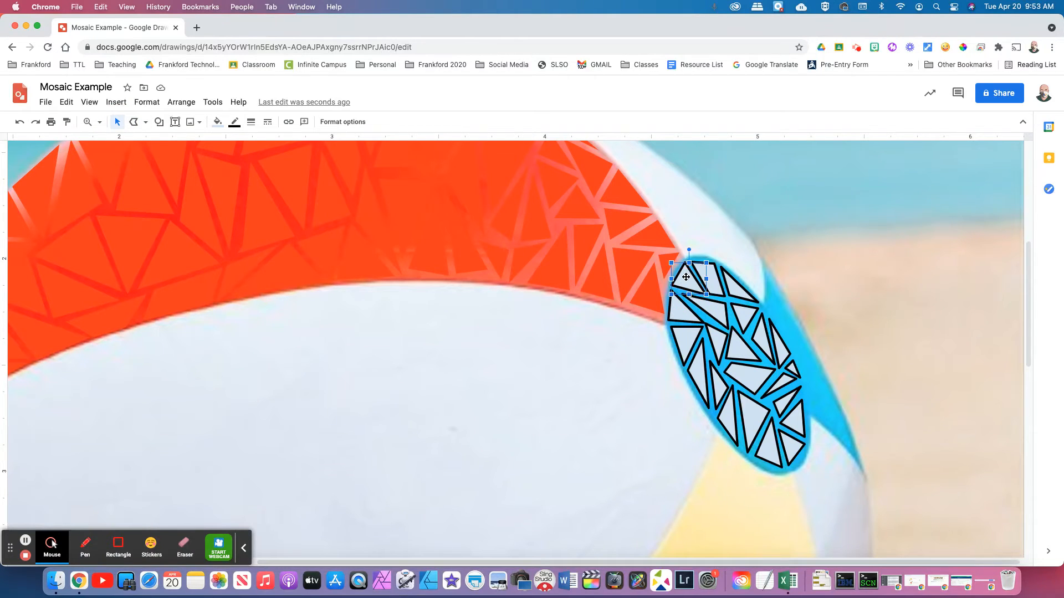
{"action": "left_click", "coordinate": [713, 281]}
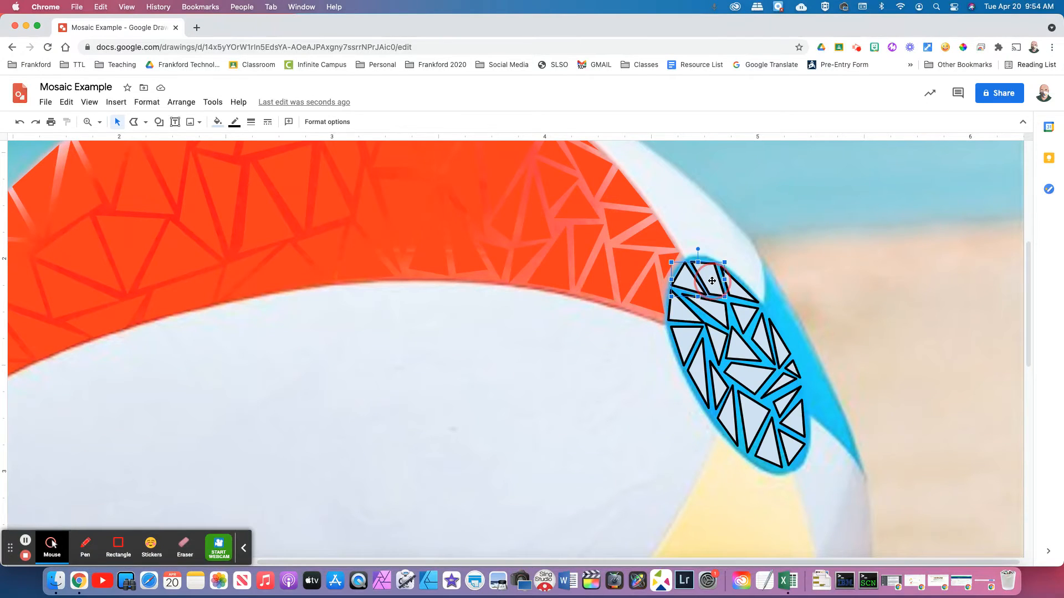
{"action": "left_click", "coordinate": [743, 289]}
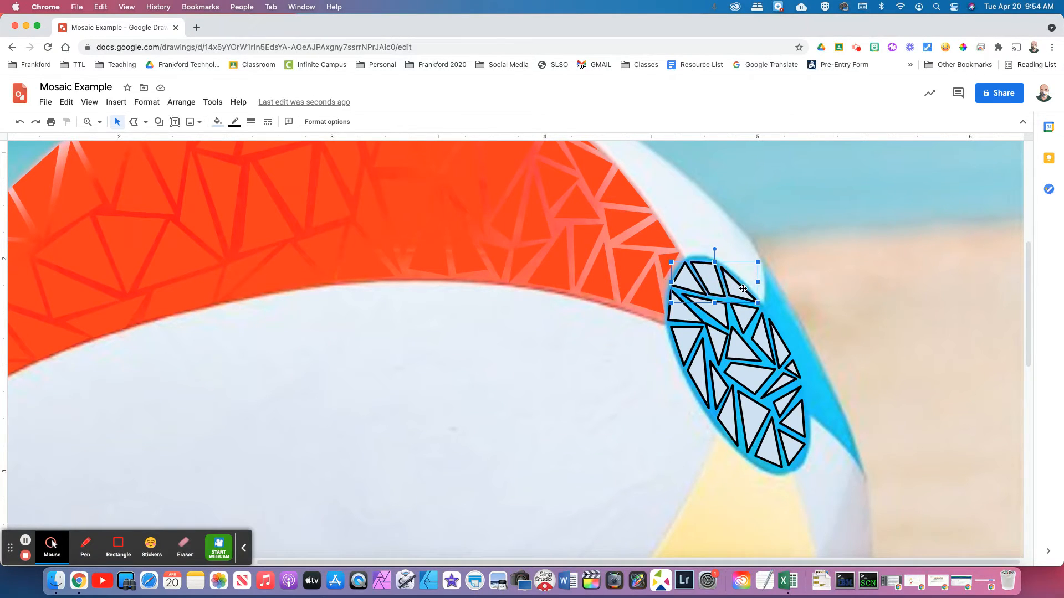
{"action": "left_click", "coordinate": [677, 310], "text": "shift"}
{"action": "left_click", "coordinate": [719, 311], "text": "shift"}
{"action": "left_click", "coordinate": [744, 316], "text": "shift"}
{"action": "left_click", "coordinate": [690, 335], "text": "shift"}
{"action": "left_click", "coordinate": [718, 338], "text": "shift"}
{"action": "left_click", "coordinate": [739, 345], "text": "shift"}
{"action": "left_click", "coordinate": [763, 342], "text": "shift"}
Add the middle, lower and bottom-right patch triangles to the selection
{"action": "left_click", "coordinate": [782, 349], "text": "shift"}
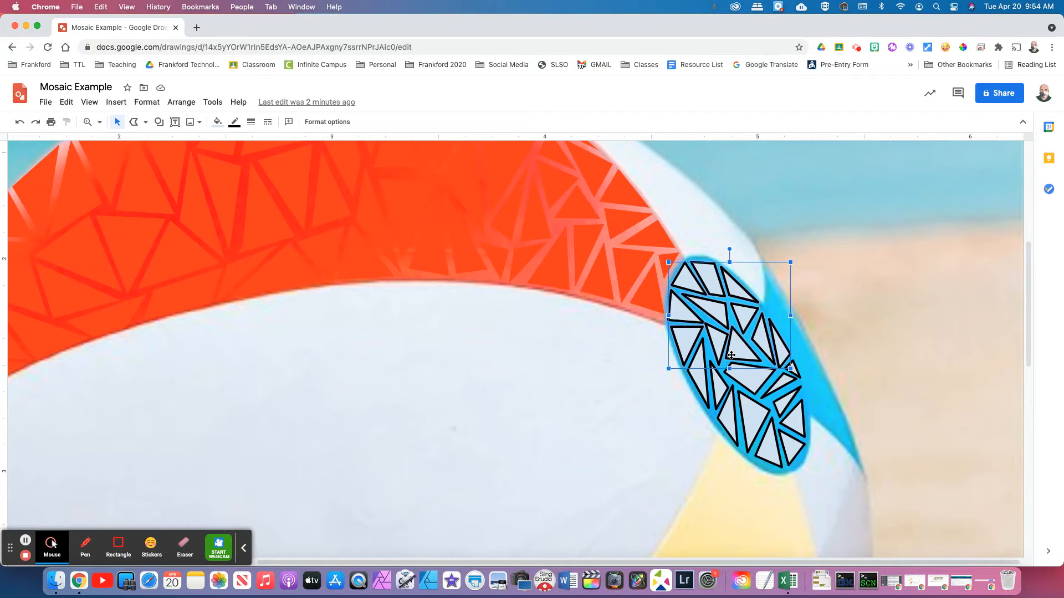
{"action": "left_click", "coordinate": [697, 375], "text": "shift"}
{"action": "left_click", "coordinate": [723, 386], "text": "shift"}
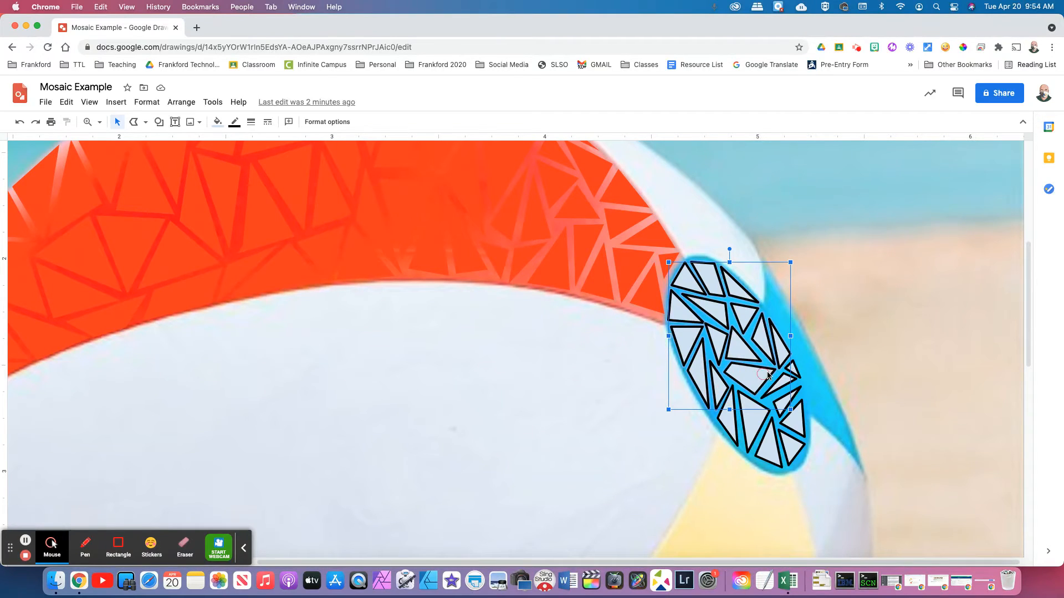
{"action": "left_click", "coordinate": [791, 371], "text": "shift"}
{"action": "left_click", "coordinate": [727, 409], "text": "shift"}
{"action": "left_click", "coordinate": [751, 405], "text": "shift"}
{"action": "left_click", "coordinate": [783, 403], "text": "shift"}
{"action": "left_click", "coordinate": [795, 424], "text": "shift"}
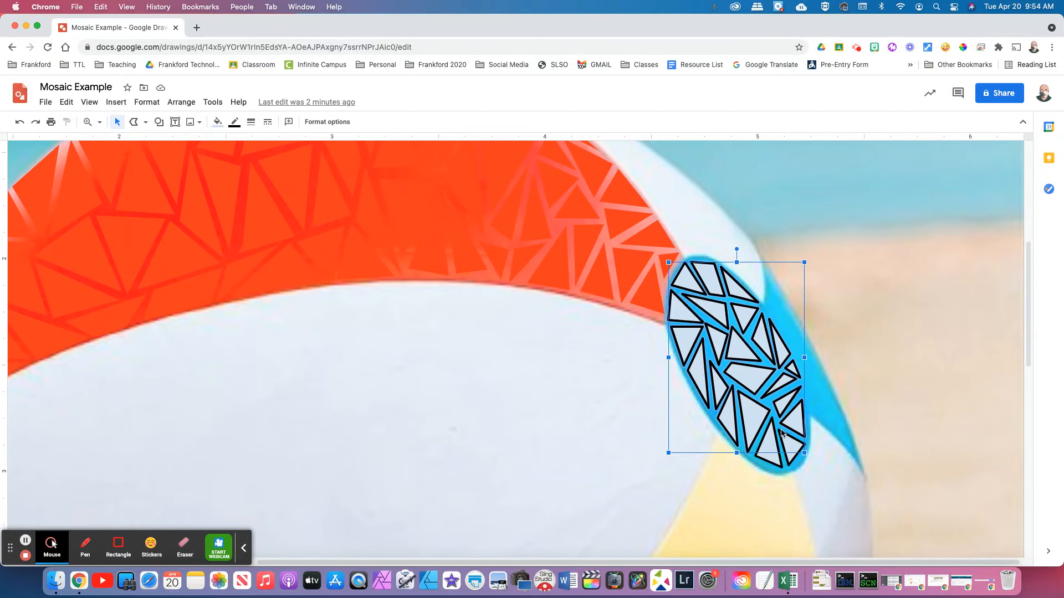
{"action": "left_click", "coordinate": [771, 441], "text": "shift"}
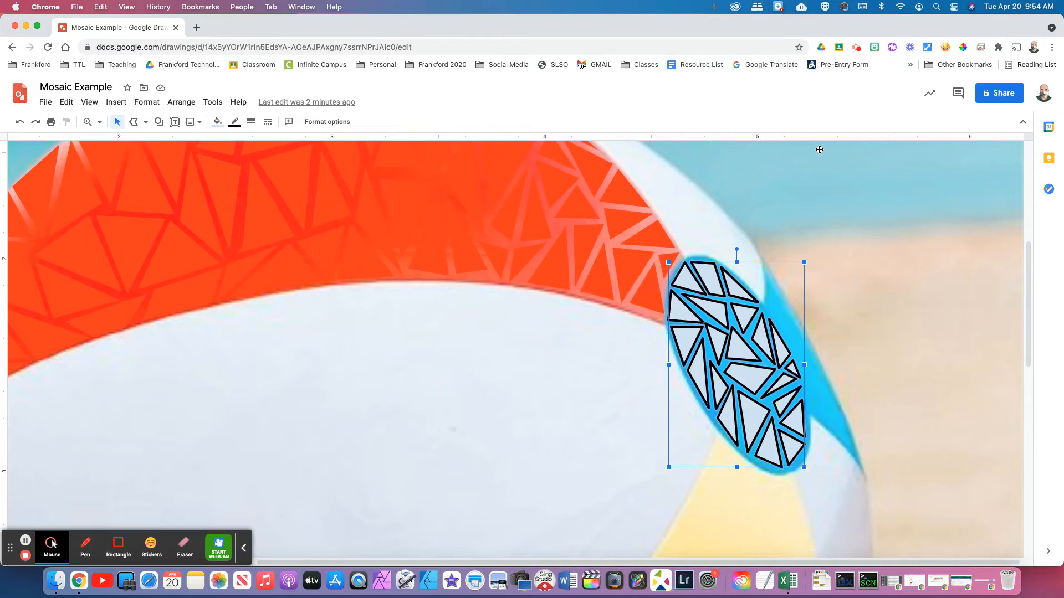
Try blue and light blue fills on the patch triangles, settling on a darker blue
{"action": "left_click", "coordinate": [220, 123]}
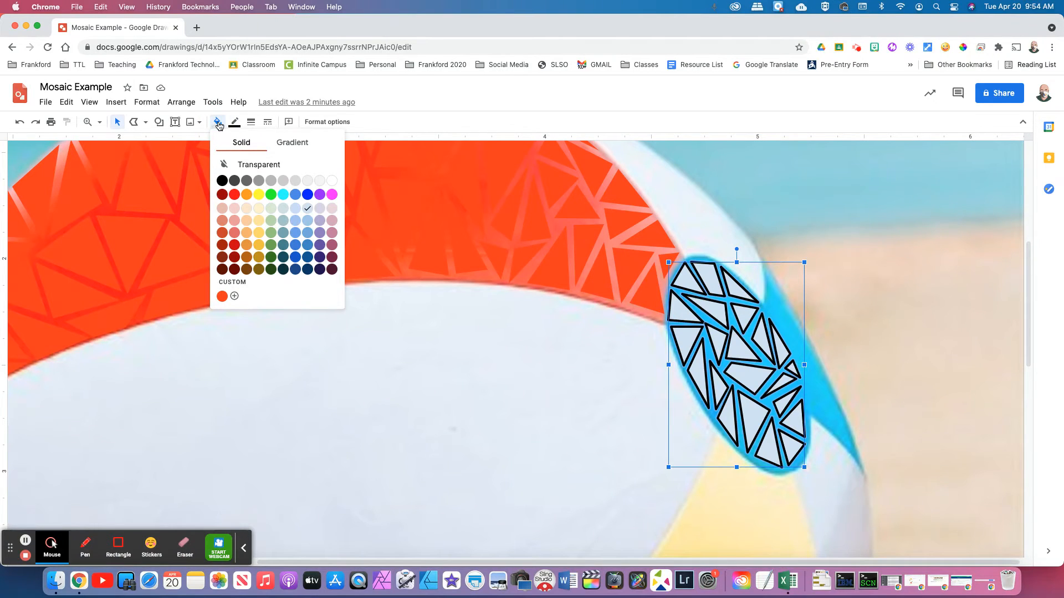
{"action": "left_click", "coordinate": [309, 245]}
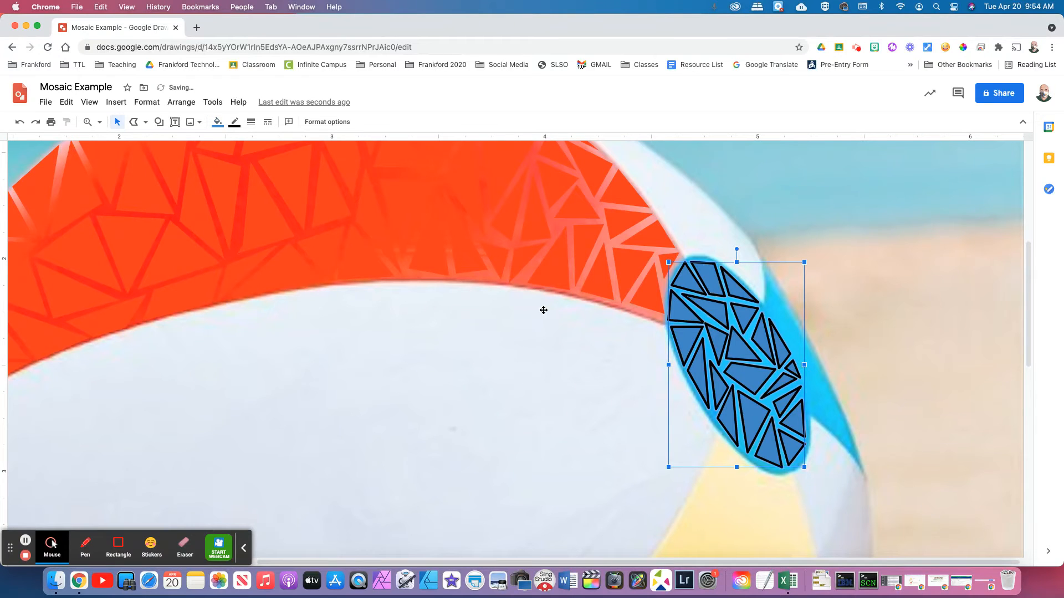
{"action": "left_click", "coordinate": [217, 121]}
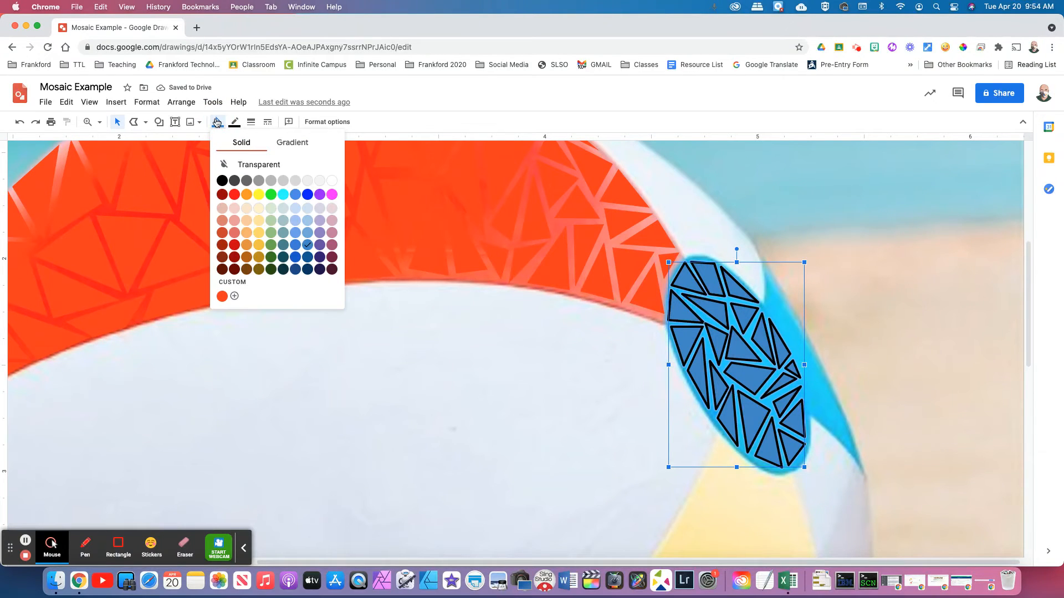
{"action": "left_click", "coordinate": [309, 221]}
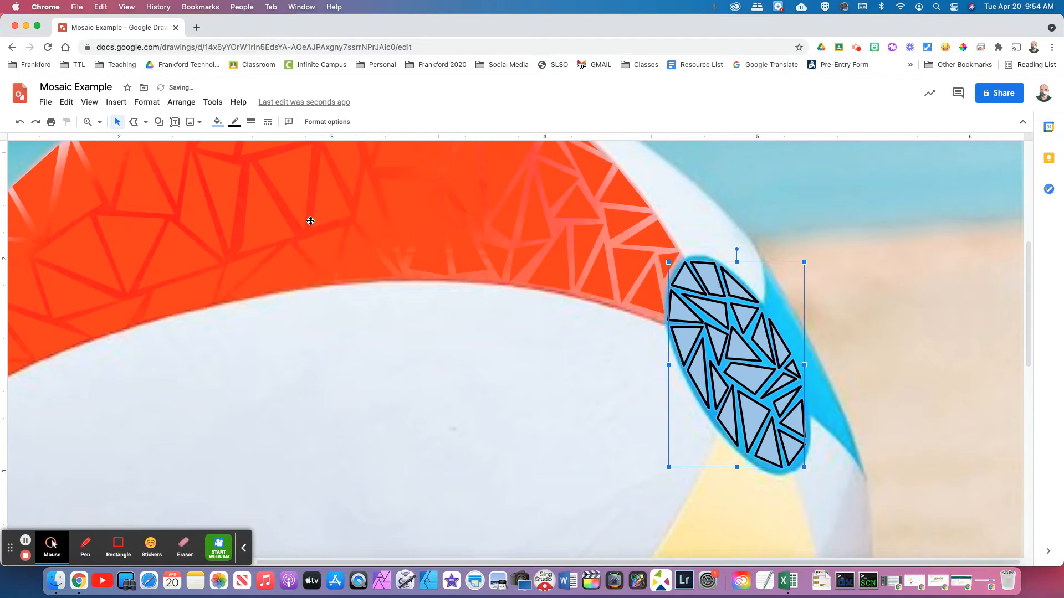
{"action": "left_click", "coordinate": [218, 122]}
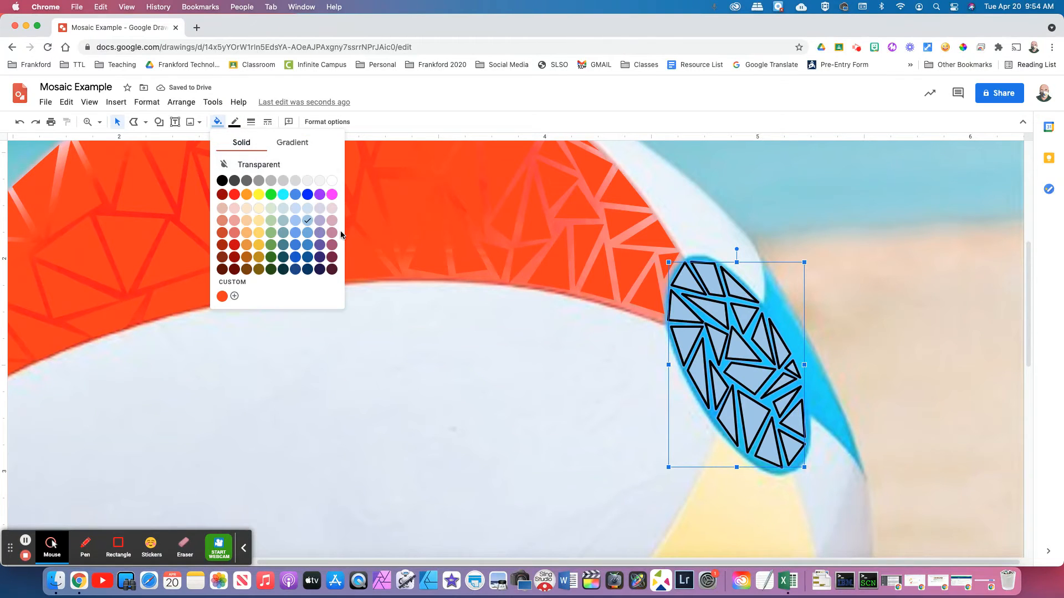
{"action": "left_click", "coordinate": [307, 234]}
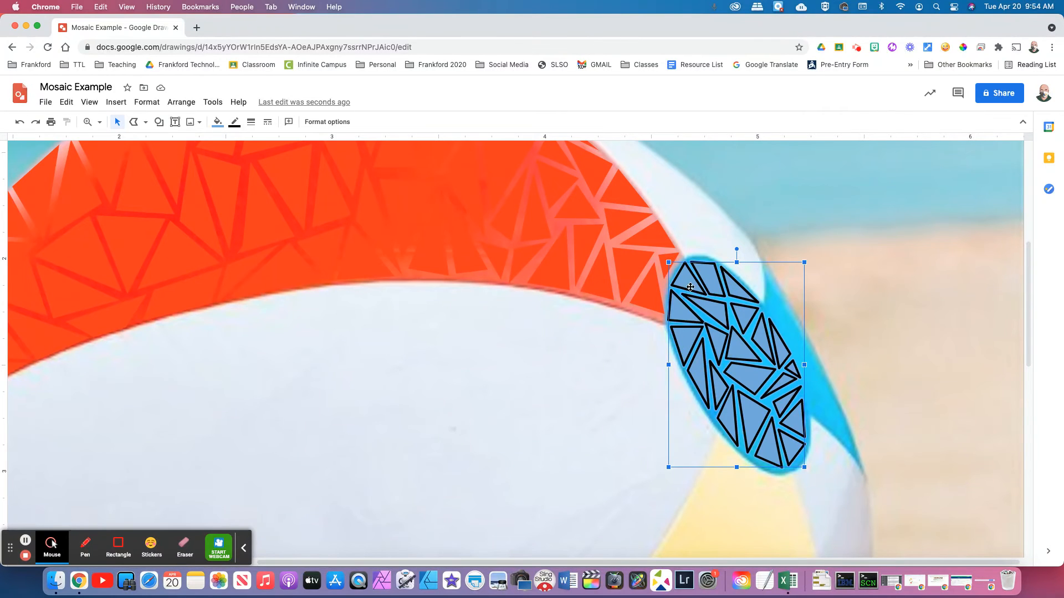
{"action": "left_click", "coordinate": [963, 49]}
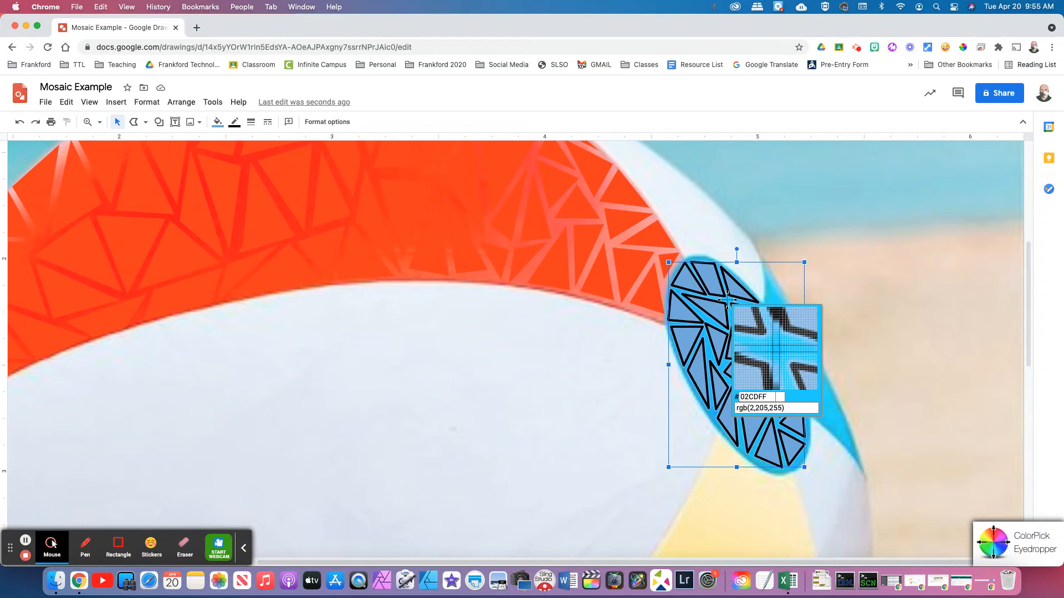
{"action": "left_click", "coordinate": [727, 299]}
{"action": "key", "text": "super+c"}
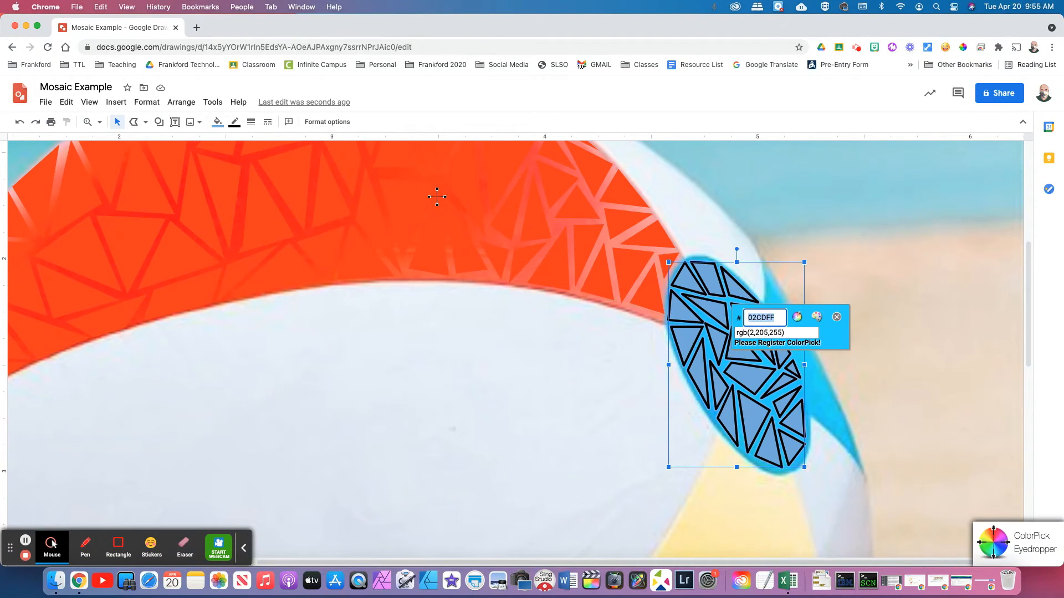
{"action": "left_click", "coordinate": [837, 318]}
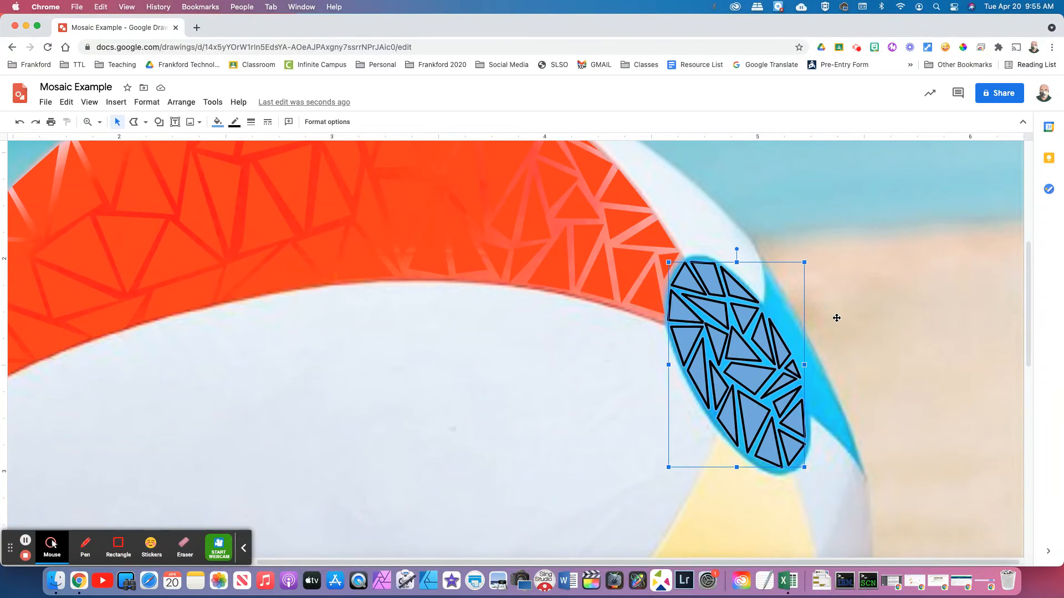
Fill the blue-patch mosaic with the custom colour 02CDFF
{"action": "left_click", "coordinate": [218, 124]}
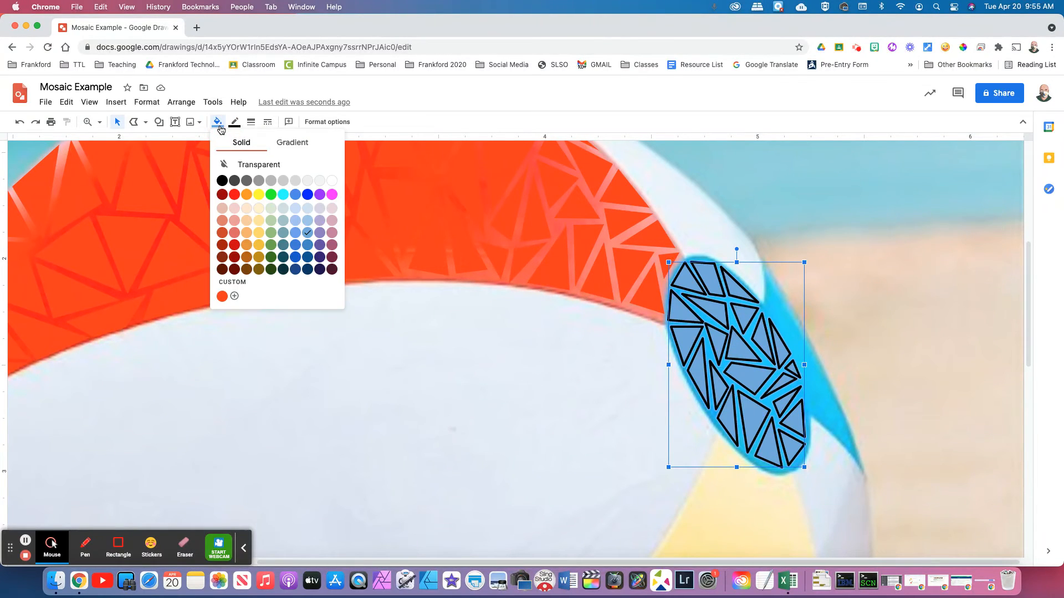
{"action": "left_click", "coordinate": [234, 298]}
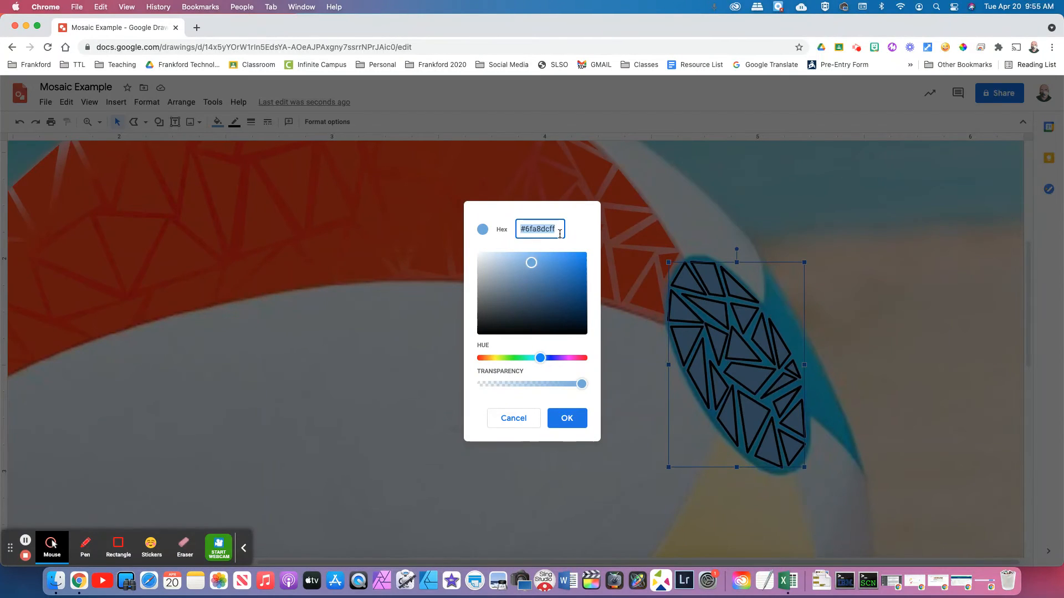
{"action": "key", "text": "super+v"}
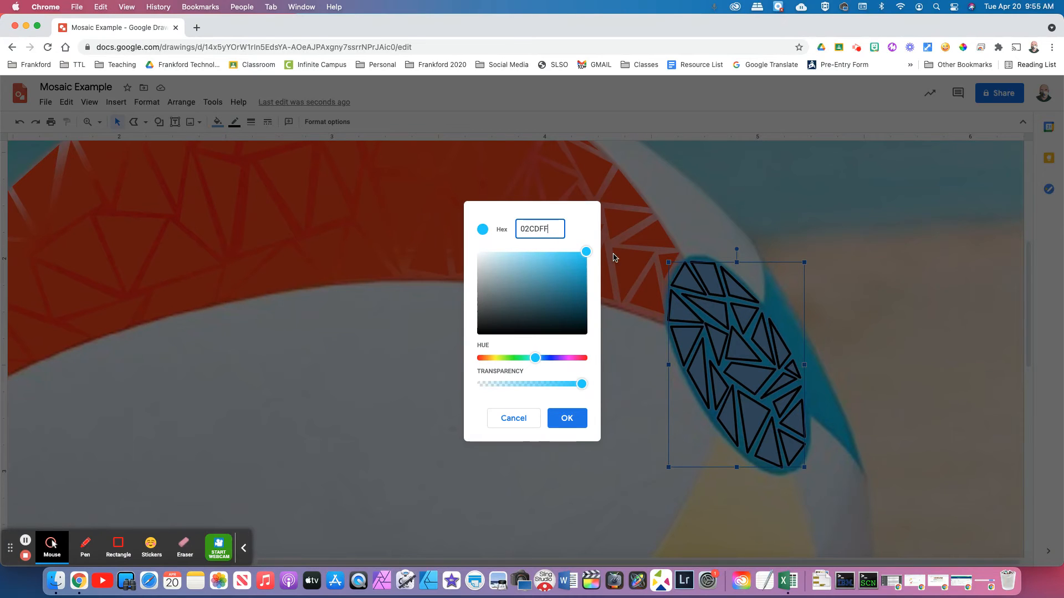
{"action": "left_click", "coordinate": [573, 423]}
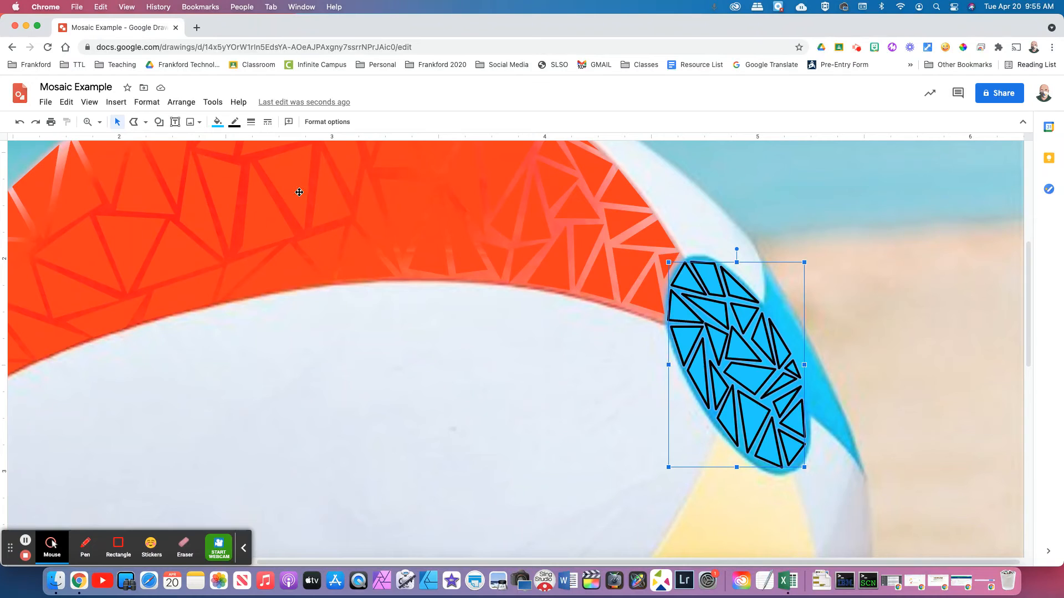
Make the mosaic triangles' border transparent and deselect them
{"action": "left_click", "coordinate": [235, 123]}
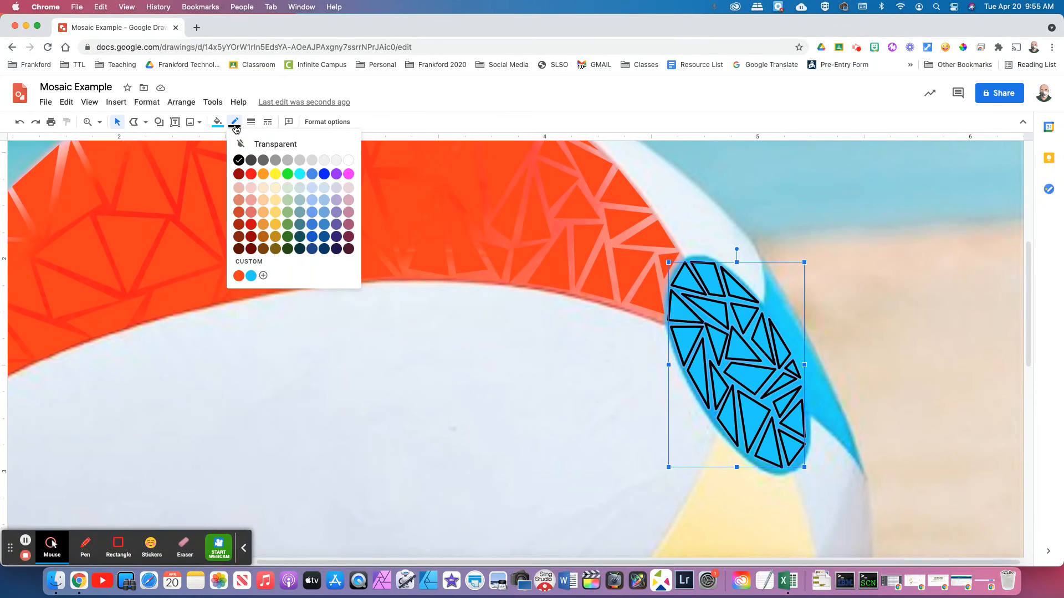
{"action": "left_click", "coordinate": [260, 144]}
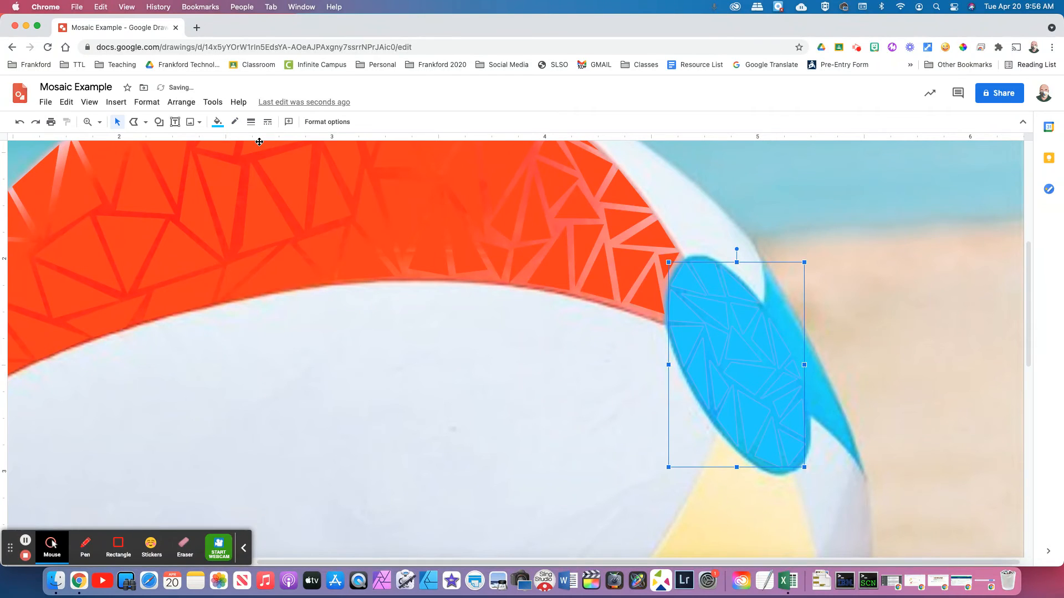
{"action": "left_click", "coordinate": [853, 292]}
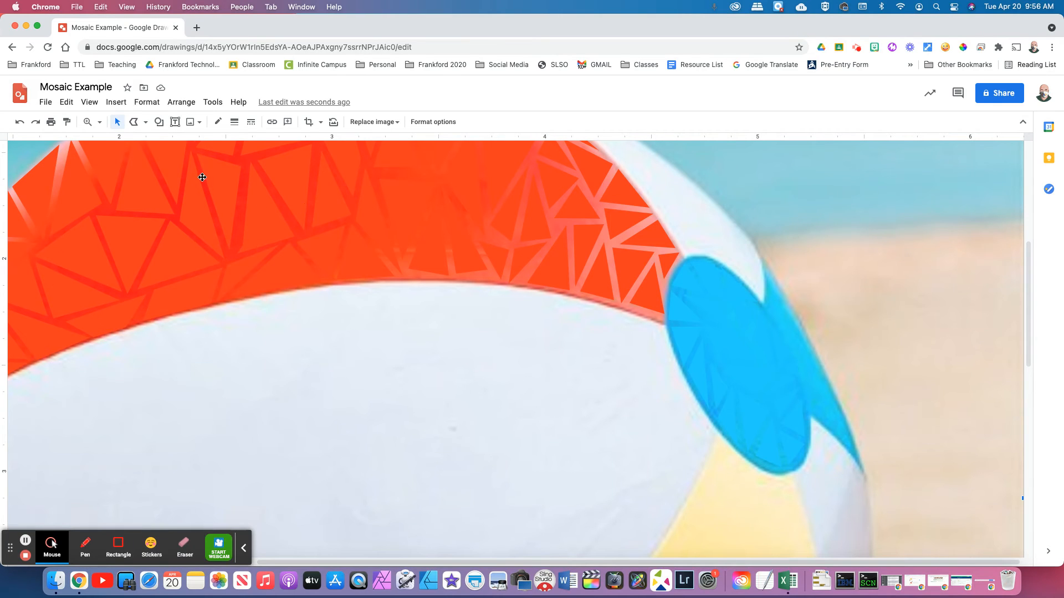
Draw the first six small polyline triangles down the top of the thin strip
{"action": "left_click", "coordinate": [136, 122]}
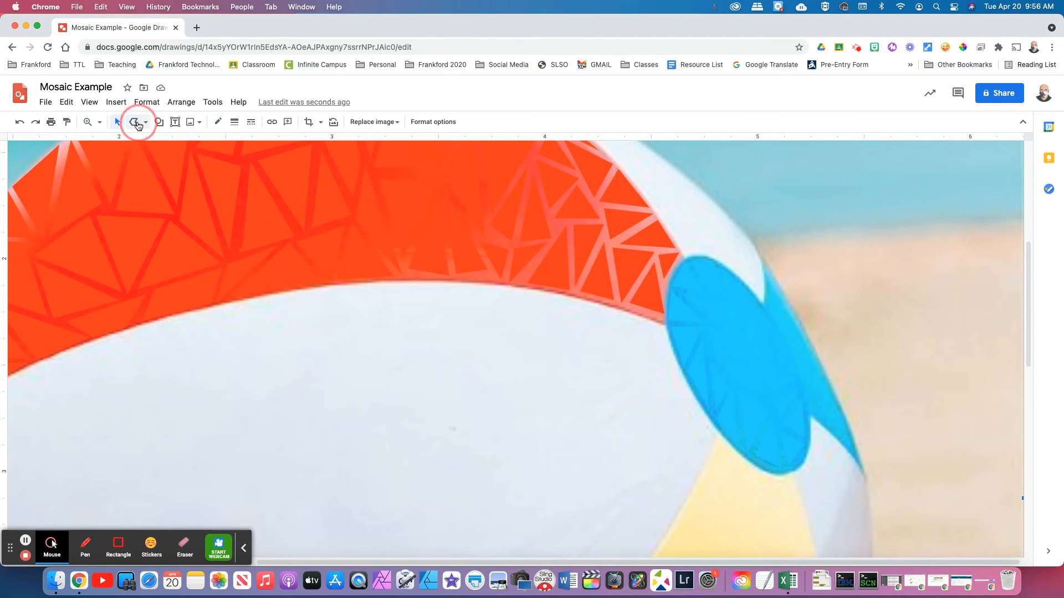
{"action": "left_click_drag", "start_coordinate": [769, 307], "coordinate": [769, 277]}
{"action": "left_click", "coordinate": [785, 307]}
{"action": "left_click", "coordinate": [769, 307]}
{"action": "left_click", "coordinate": [779, 313]}
{"action": "left_click", "coordinate": [793, 314]}
{"action": "left_click", "coordinate": [786, 335]}
{"action": "left_click", "coordinate": [774, 314]}
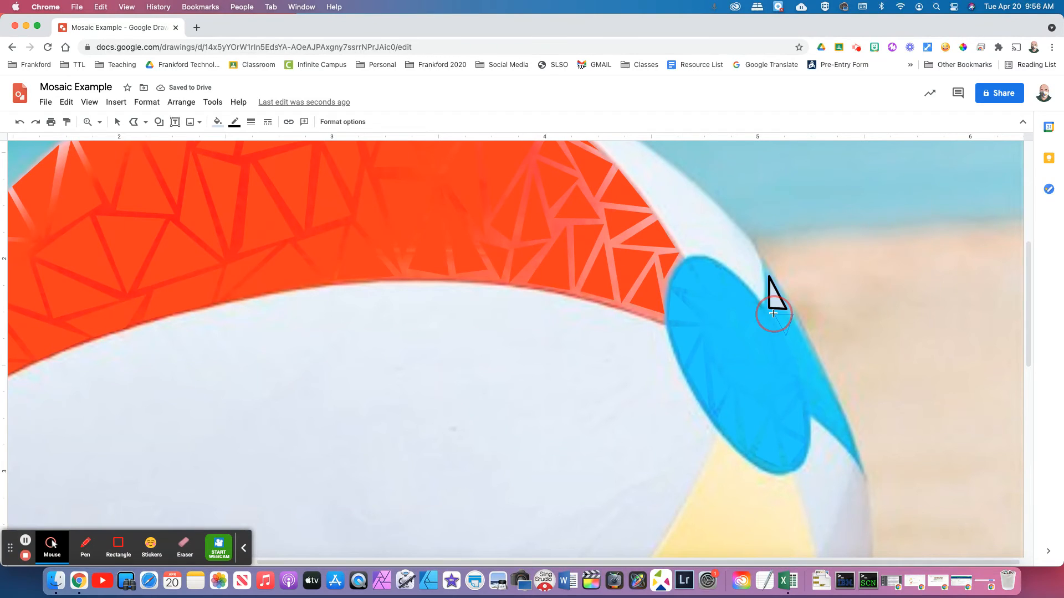
{"action": "left_click", "coordinate": [788, 340]}
{"action": "left_click", "coordinate": [796, 324]}
{"action": "left_click", "coordinate": [808, 342]}
{"action": "left_click", "coordinate": [789, 340]}
{"action": "left_click", "coordinate": [801, 365]}
{"action": "left_click", "coordinate": [794, 345]}
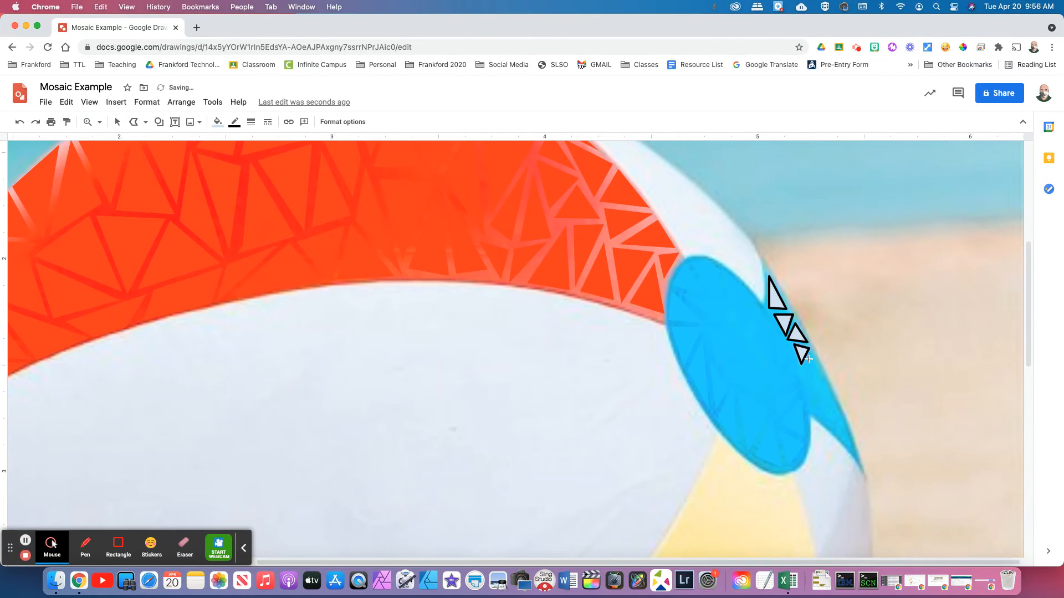
{"action": "left_click", "coordinate": [804, 393]}
{"action": "left_click", "coordinate": [809, 360]}
{"action": "left_click", "coordinate": [813, 370]}
{"action": "double_click", "coordinate": [808, 397]}
Add more small triangles along the lower part of the strip and fill the gaps
{"action": "left_click", "coordinate": [825, 392]}
{"action": "double_click", "coordinate": [810, 401]}
{"action": "left_click", "coordinate": [828, 428]}
{"action": "left_click", "coordinate": [831, 410]}
{"action": "left_click", "coordinate": [813, 407]}
{"action": "left_click", "coordinate": [833, 431]}
{"action": "left_click", "coordinate": [849, 436]}
{"action": "left_click", "coordinate": [837, 412]}
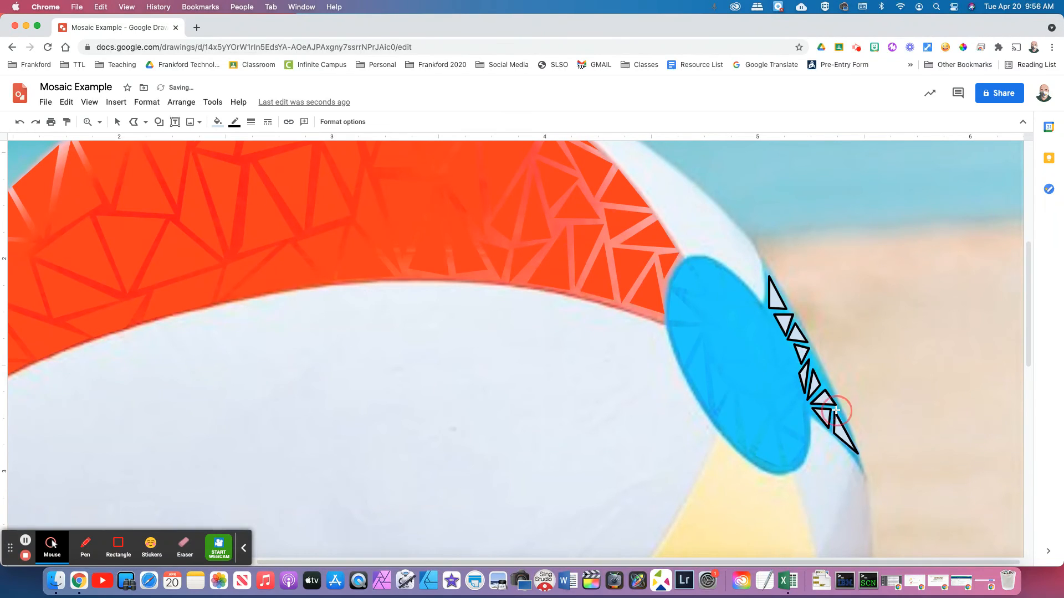
{"action": "left_click", "coordinate": [811, 365]}
{"action": "left_click", "coordinate": [813, 352]}
{"action": "left_click", "coordinate": [818, 368]}
{"action": "left_click", "coordinate": [811, 366]}
{"action": "left_click", "coordinate": [818, 373]}
{"action": "left_click", "coordinate": [821, 369]}
{"action": "left_click", "coordinate": [831, 388]}
{"action": "left_click", "coordinate": [827, 384]}
{"action": "left_click", "coordinate": [819, 370]}
Select all the strip triangles together, from the bottom one to the top one
{"action": "left_click", "coordinate": [117, 122]}
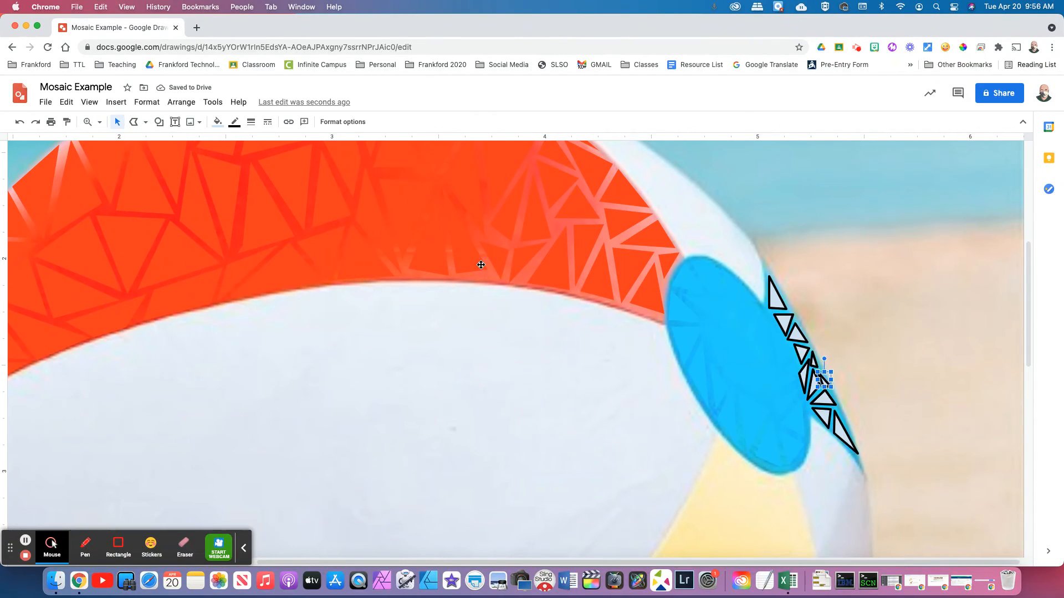
{"action": "left_click", "coordinate": [845, 442]}
{"action": "left_click", "coordinate": [830, 401], "text": "shift"}
{"action": "left_click", "coordinate": [822, 381], "text": "shift"}
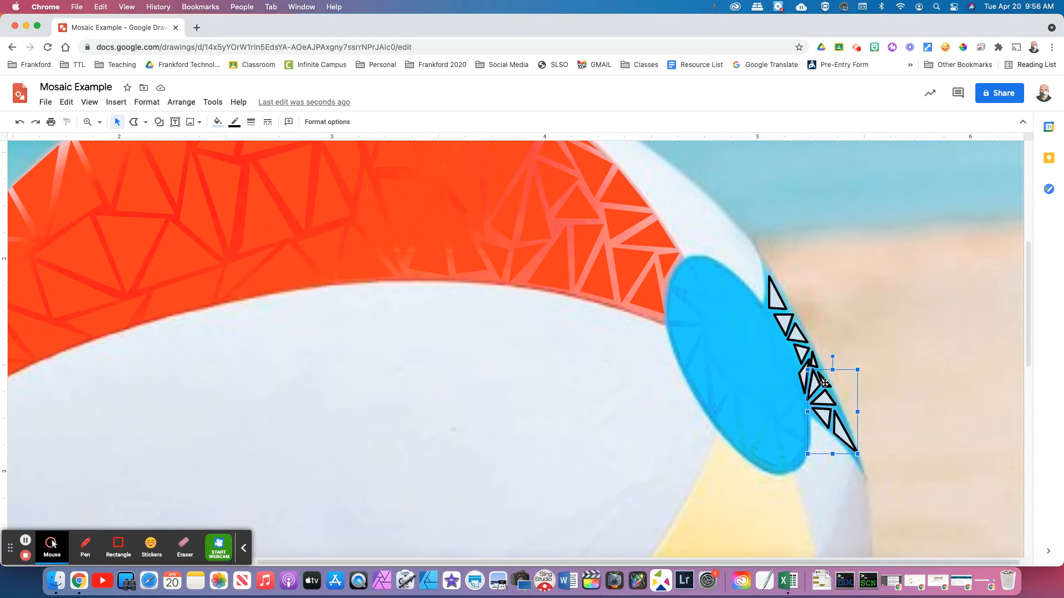
{"action": "left_click", "coordinate": [813, 361], "text": "shift"}
{"action": "left_click", "coordinate": [802, 352], "text": "shift"}
{"action": "left_click", "coordinate": [796, 332], "text": "shift"}
{"action": "left_click", "coordinate": [781, 320], "text": "shift"}
{"action": "left_click", "coordinate": [776, 297], "text": "shift"}
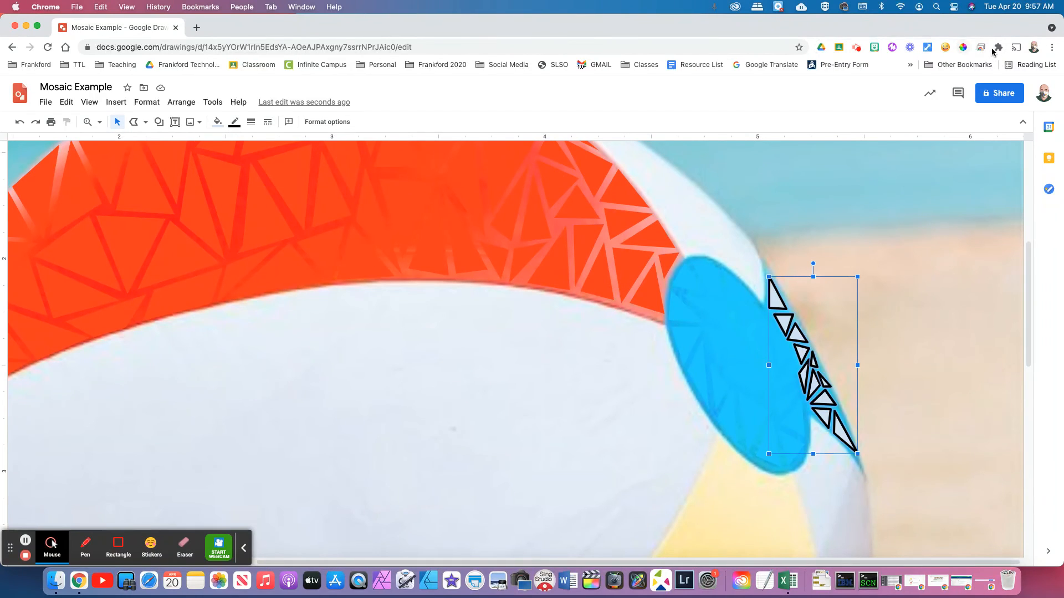
Fill the strip triangles with the sampled light blue 4ADCF7 and remove their outlines
{"action": "left_click", "coordinate": [963, 47]}
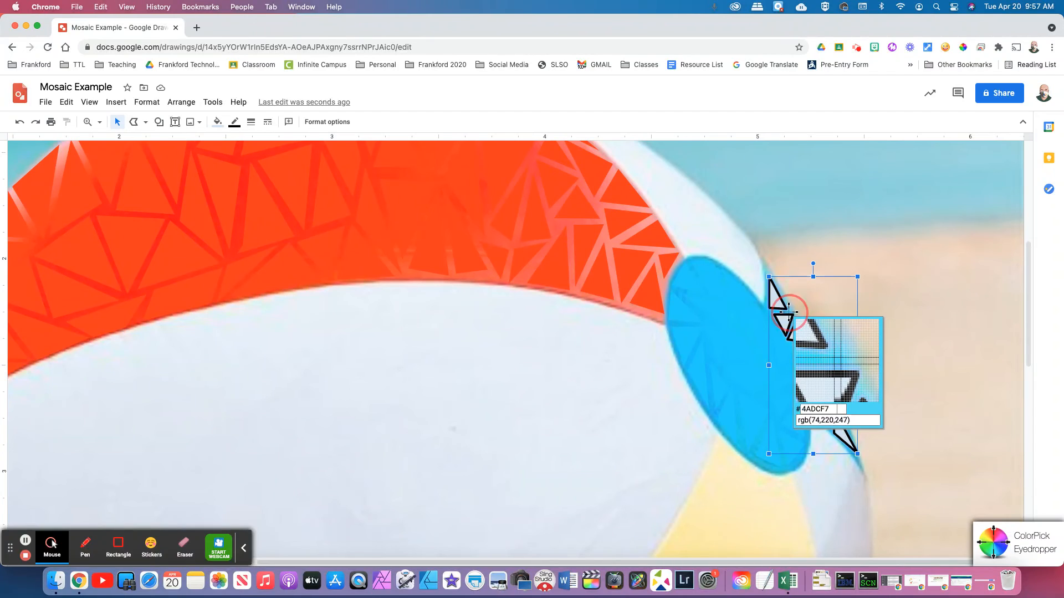
{"action": "left_click", "coordinate": [787, 311]}
{"action": "key", "text": "super+c"}
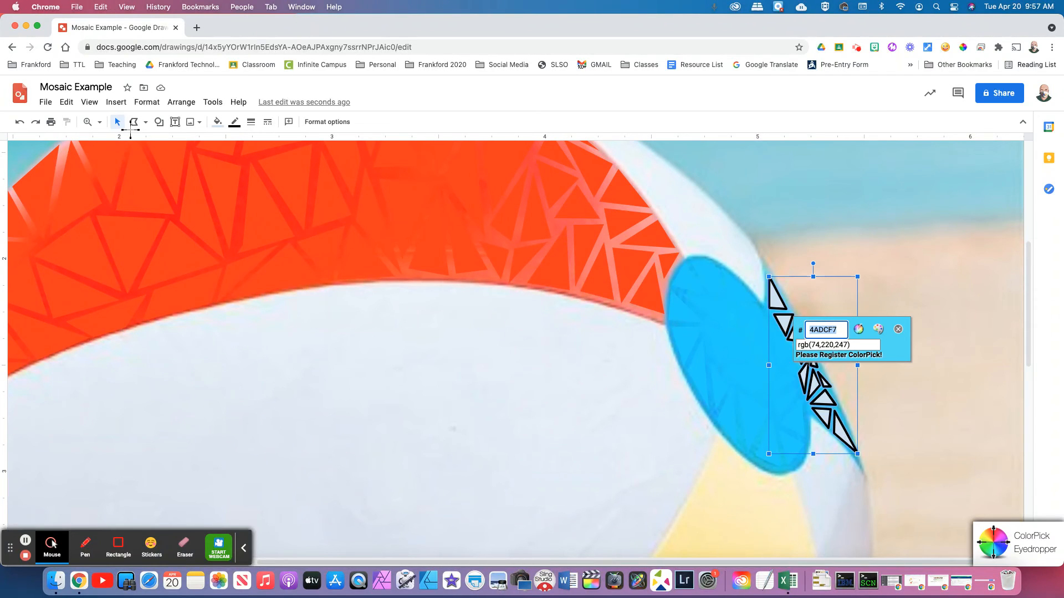
{"action": "left_click", "coordinate": [898, 329]}
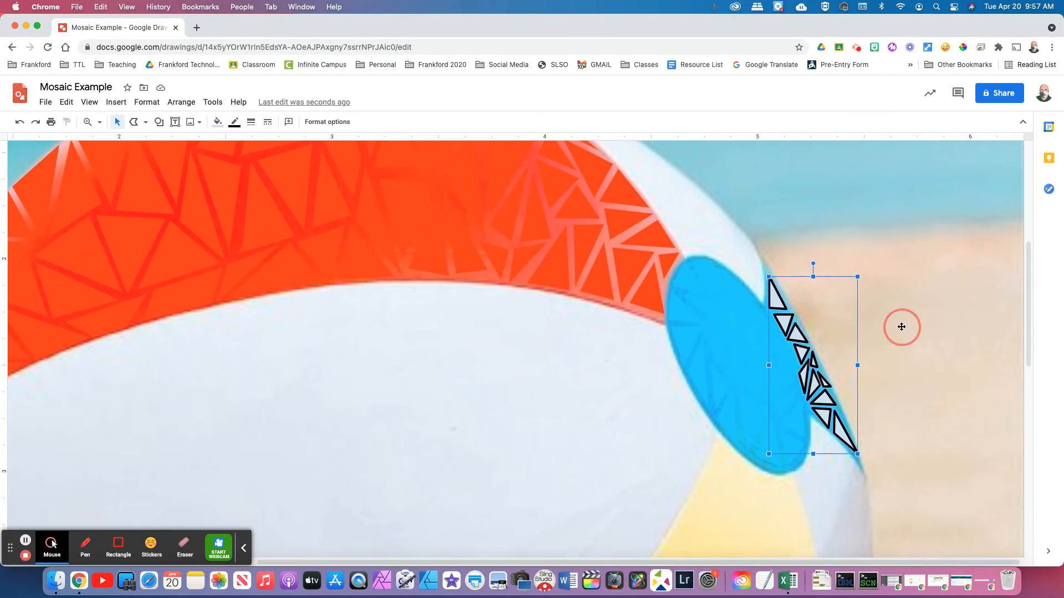
{"action": "left_click", "coordinate": [218, 123]}
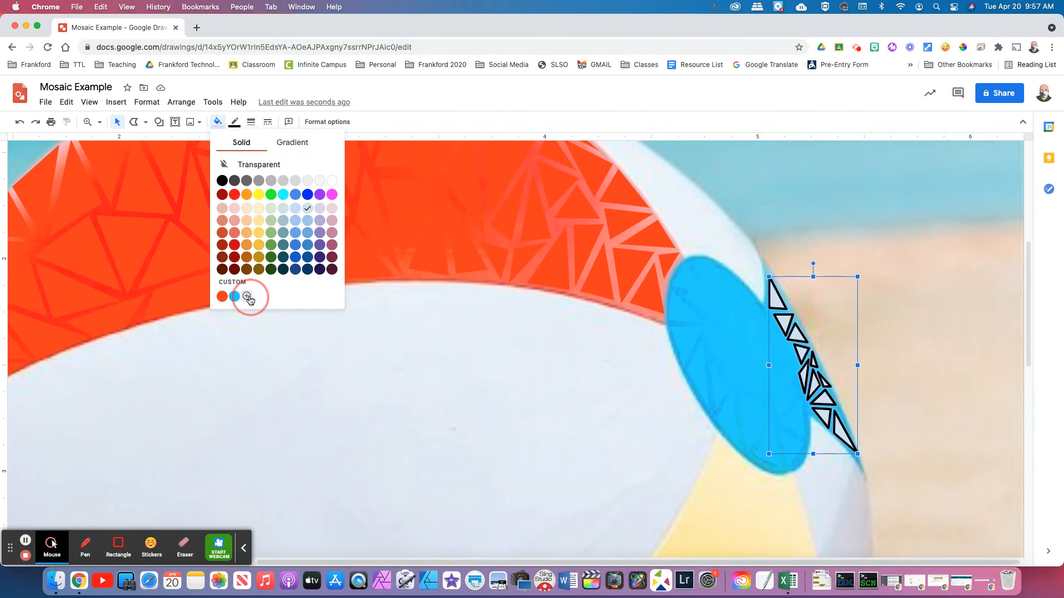
{"action": "left_click", "coordinate": [247, 297]}
{"action": "key", "text": "super+v"}
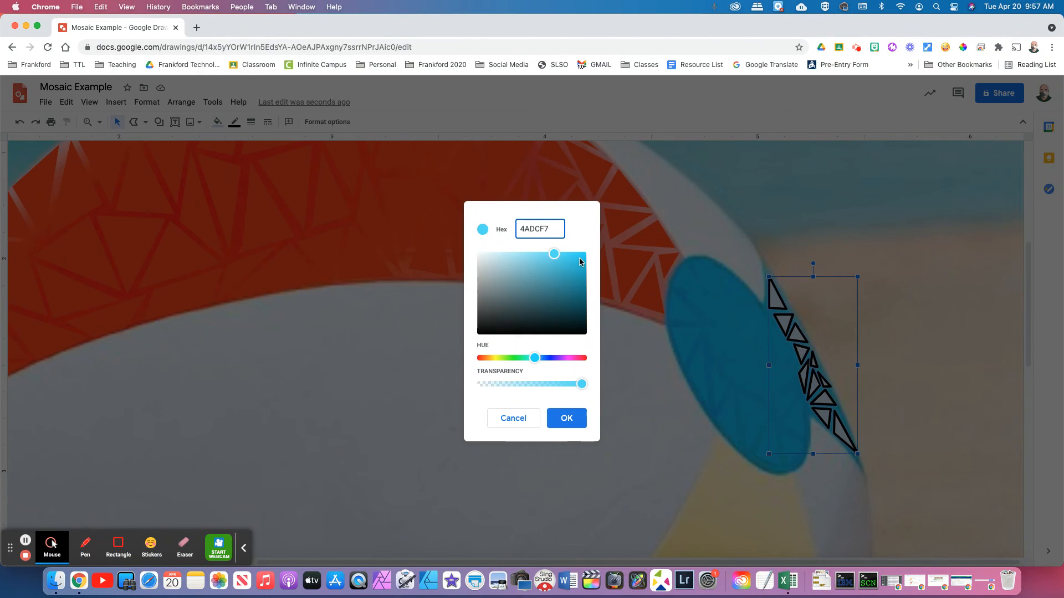
{"action": "left_click", "coordinate": [575, 417]}
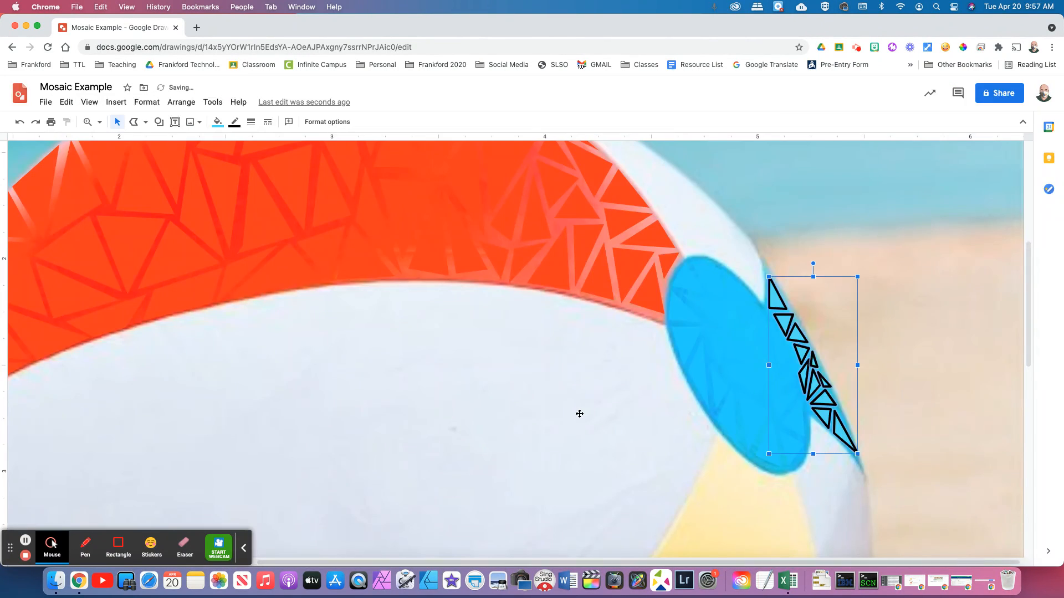
{"action": "left_click", "coordinate": [236, 124]}
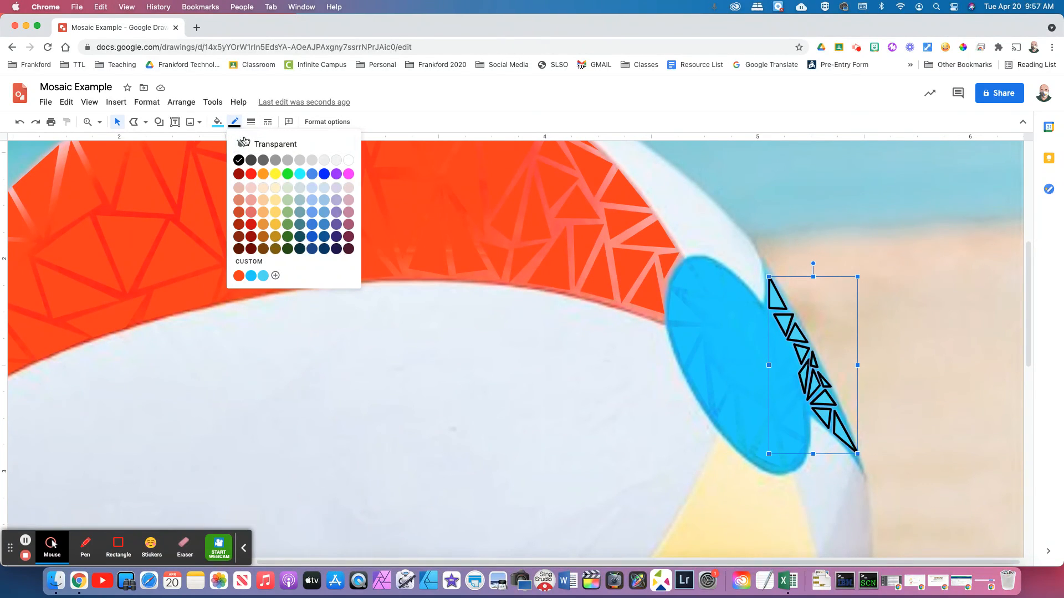
{"action": "left_click", "coordinate": [264, 145]}
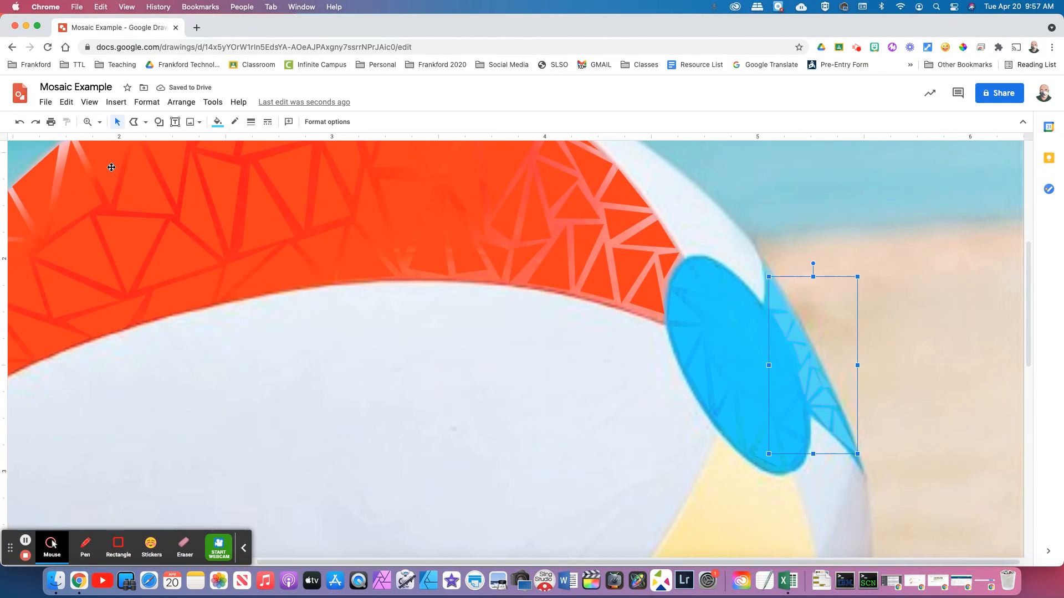
Fit the whole drawing in view and drag the beach-ball photo aside to preview the mosaic
{"action": "left_click", "coordinate": [100, 122]}
{"action": "left_click", "coordinate": [119, 143]}
{"action": "left_click", "coordinate": [841, 352]}
{"action": "left_click", "coordinate": [538, 373]}
{"action": "left_click_drag", "start_coordinate": [197, 379], "coordinate": [34, 382]}
Undo the photo move so the beach ball sits back over the triangle mosaic
{"action": "left_click", "coordinate": [862, 415]}
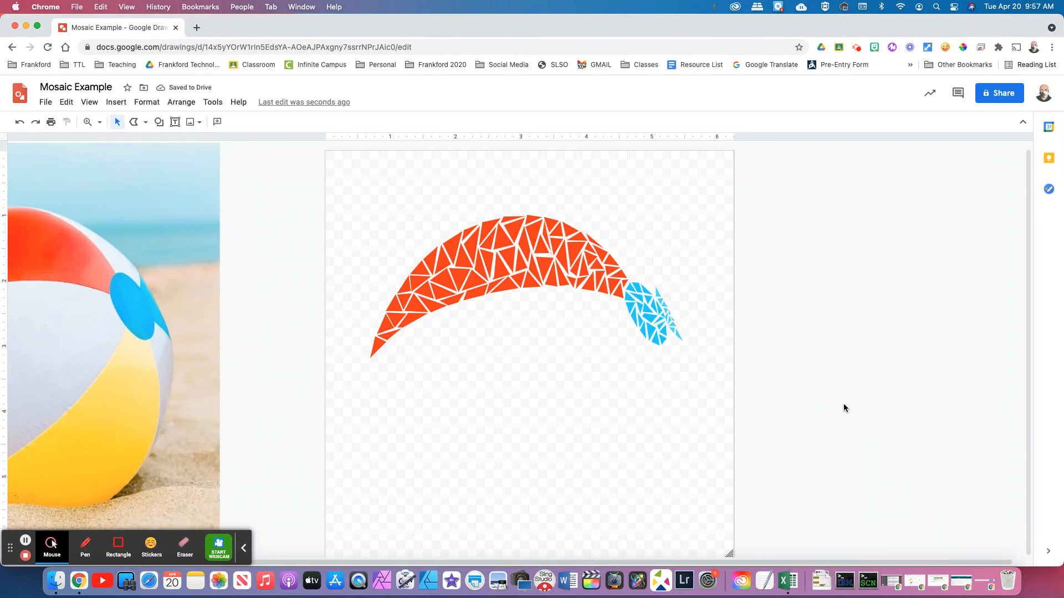
{"action": "key", "text": "super+z"}
{"action": "left_click", "coordinate": [808, 394]}
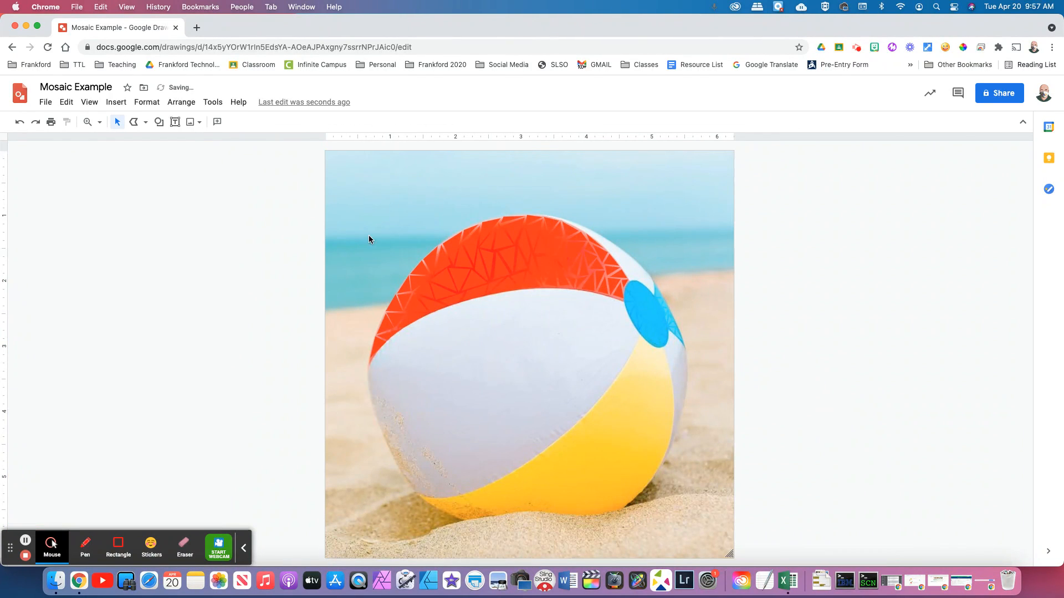